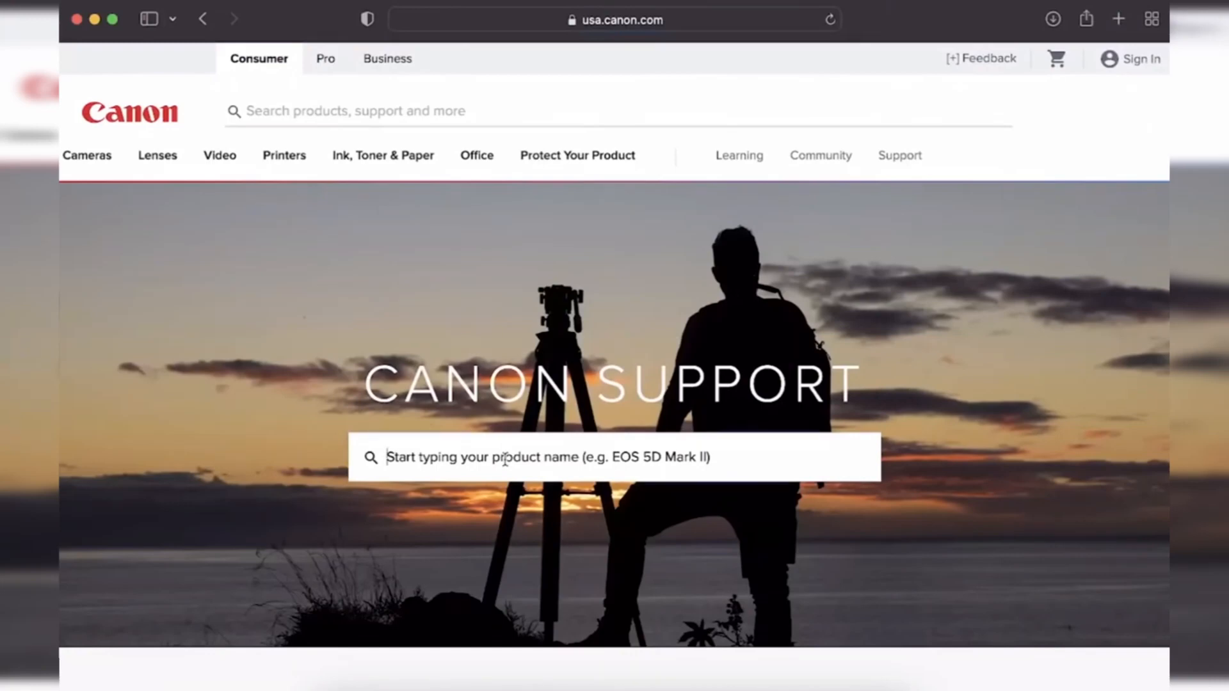
# - Search Canon Support for 5550 and open the imageRUNNER ADVANCE C5550i III product support page
pyautogui.write('55')
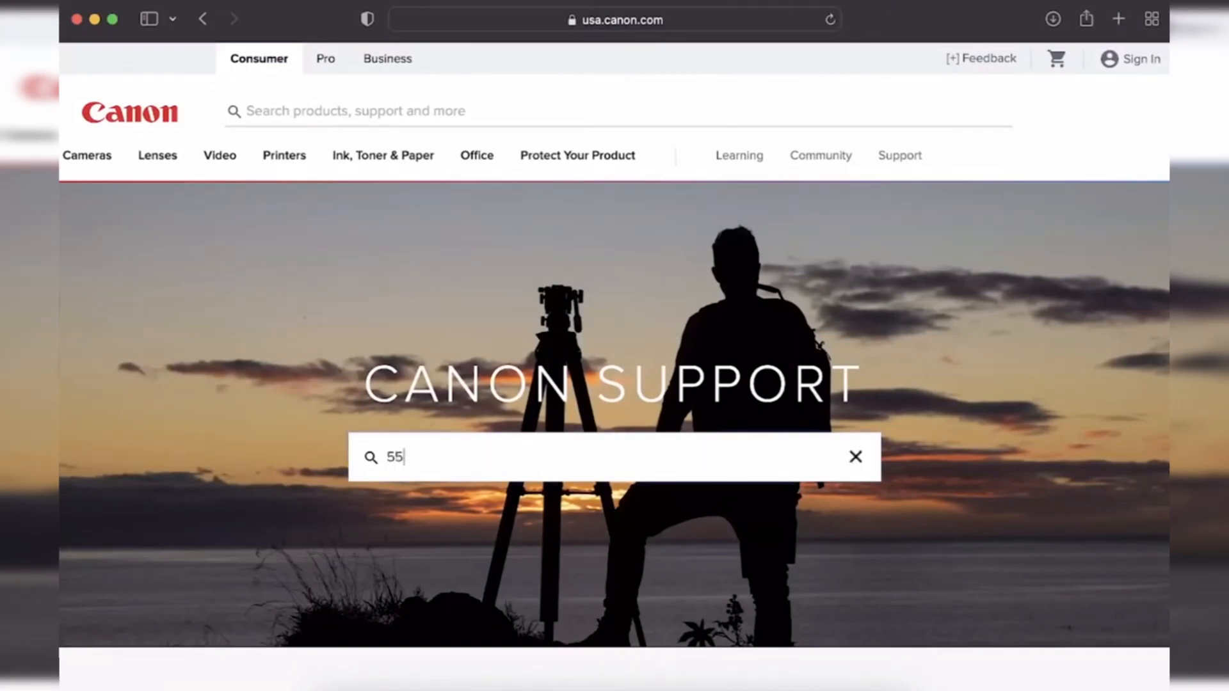
pyautogui.write('50')
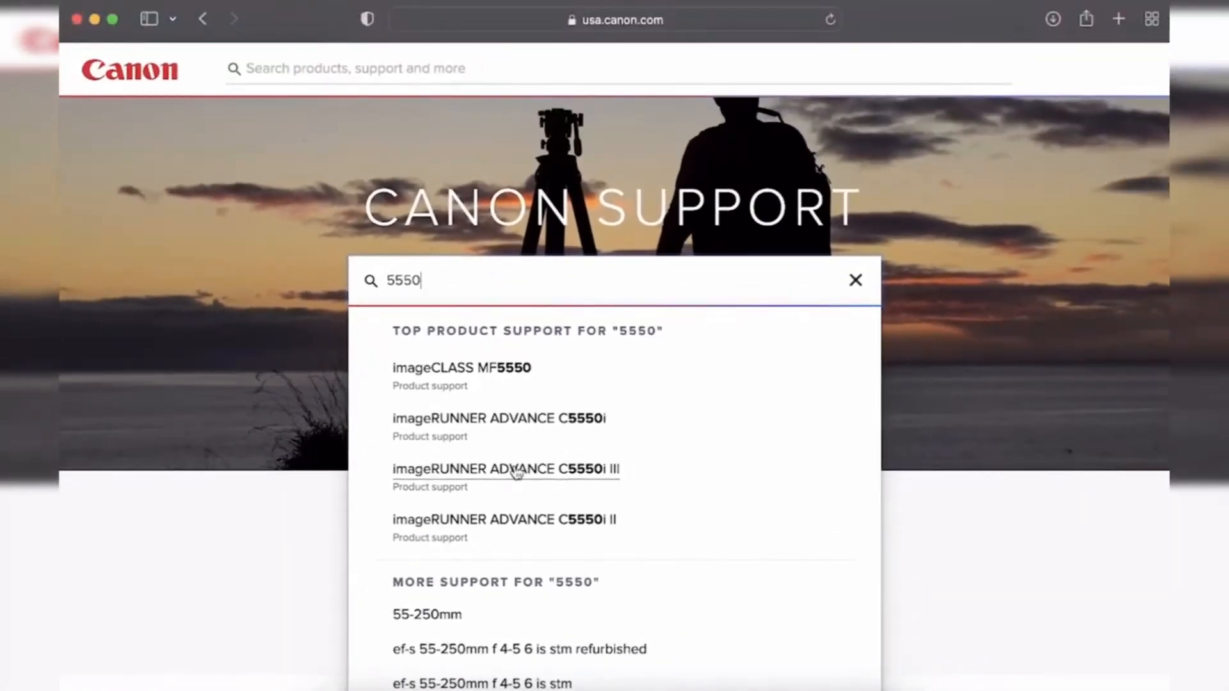
pyautogui.click(517, 472)
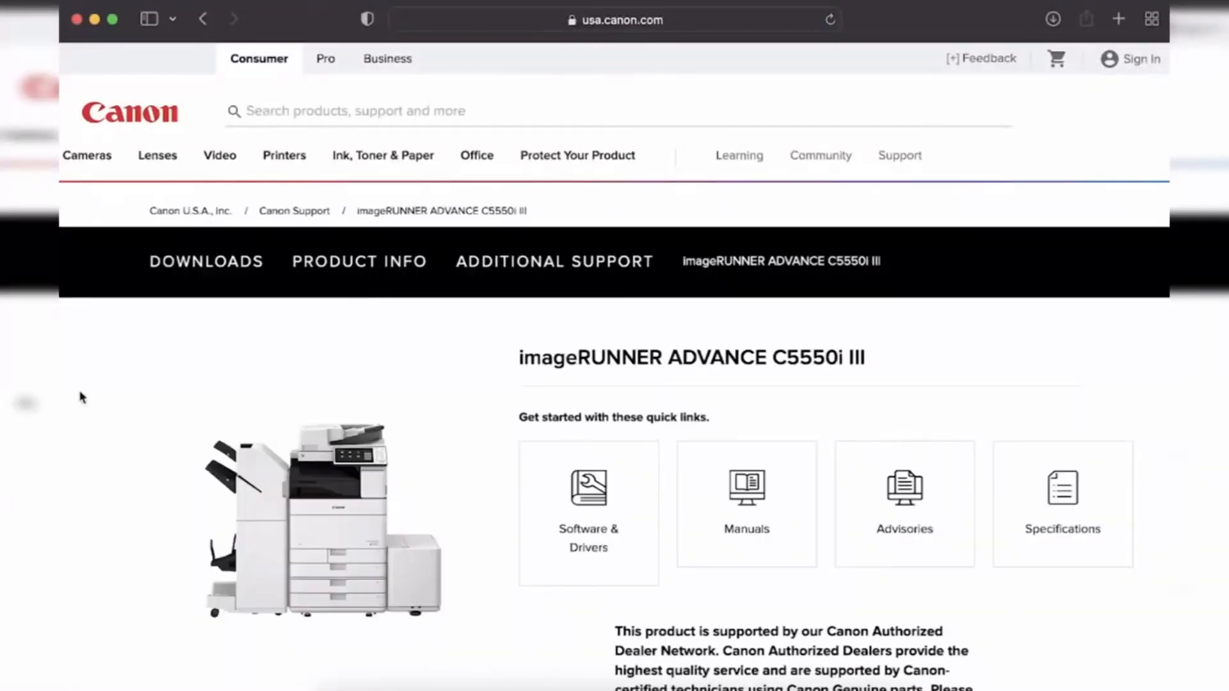
# - Expand the product's Software & Drivers downloads and set the Mac operating system version to macOS Big Sur v11.0
pyautogui.scroll(-10, 82, 397)
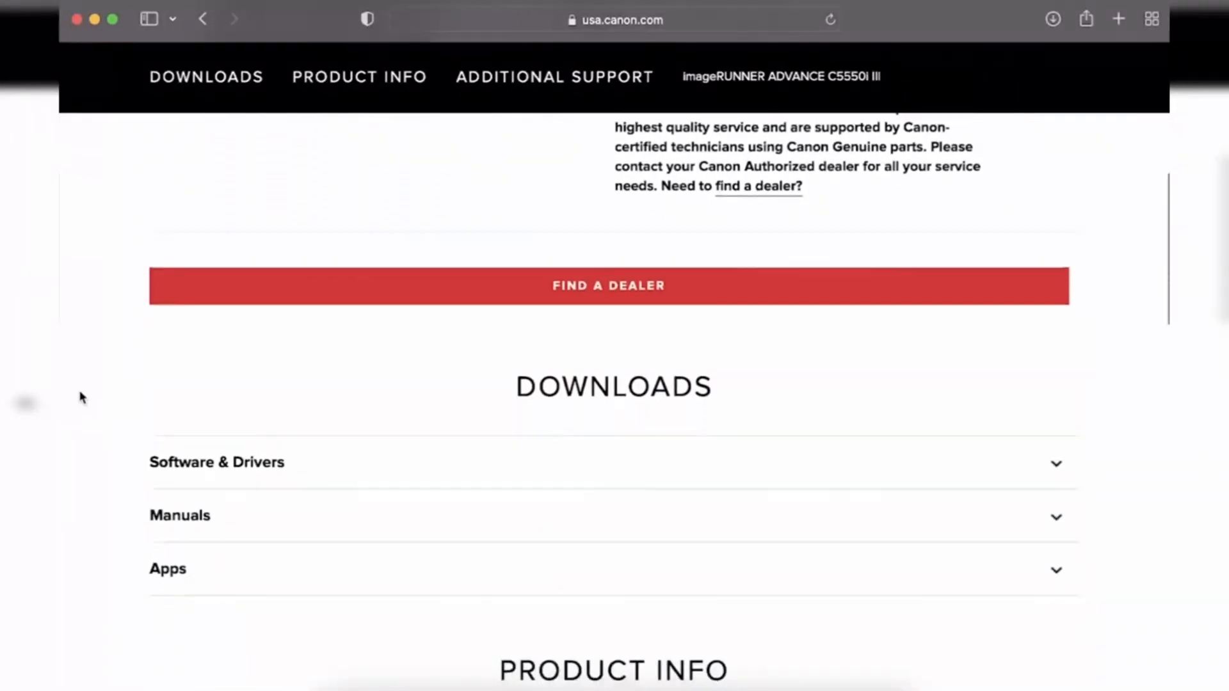
pyautogui.scroll(-5, 82, 397)
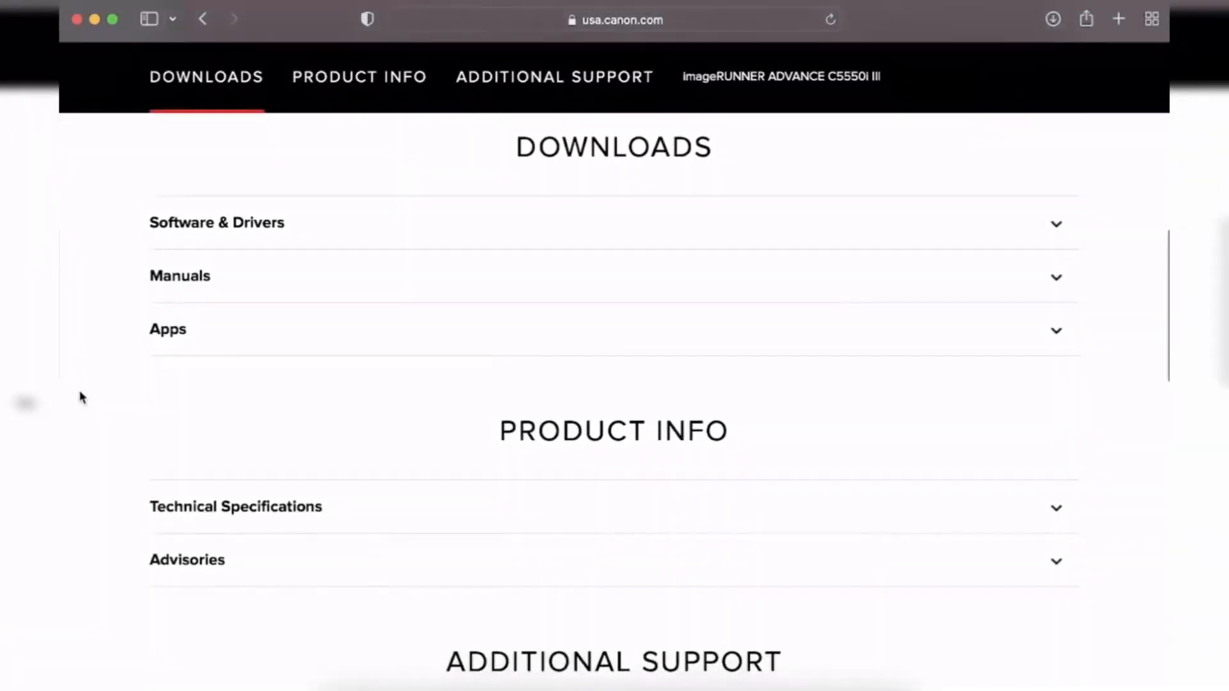
pyautogui.click(311, 226)
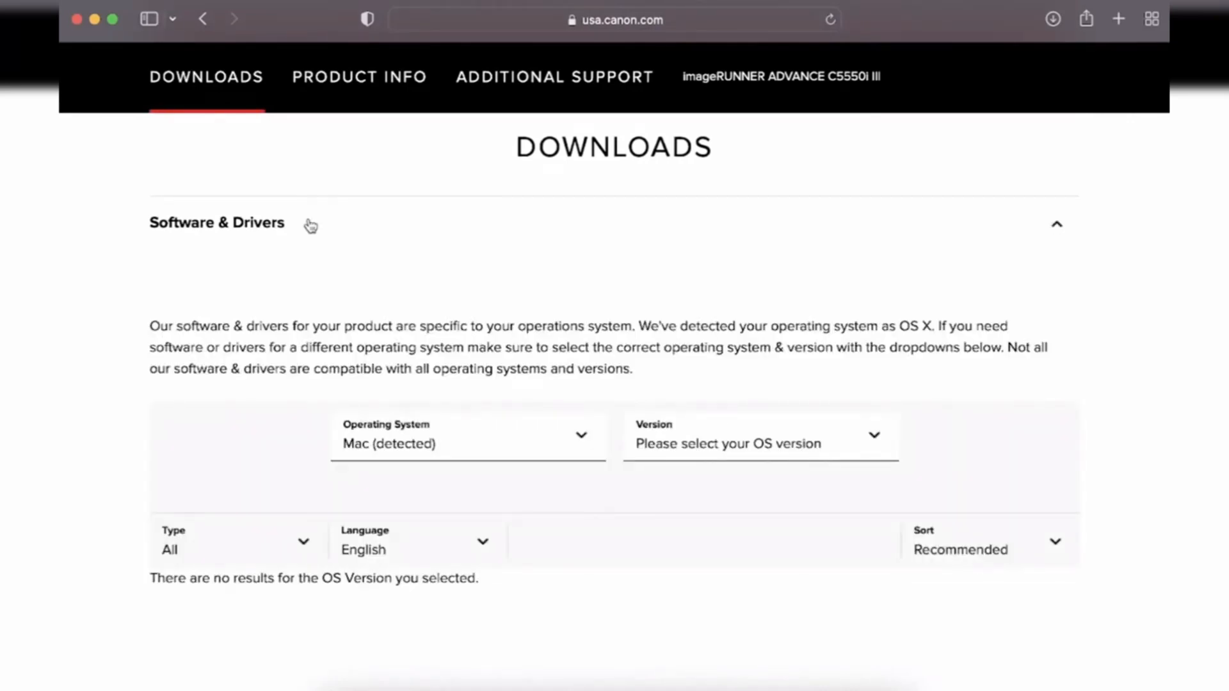
pyautogui.scroll(-3, 130, 266)
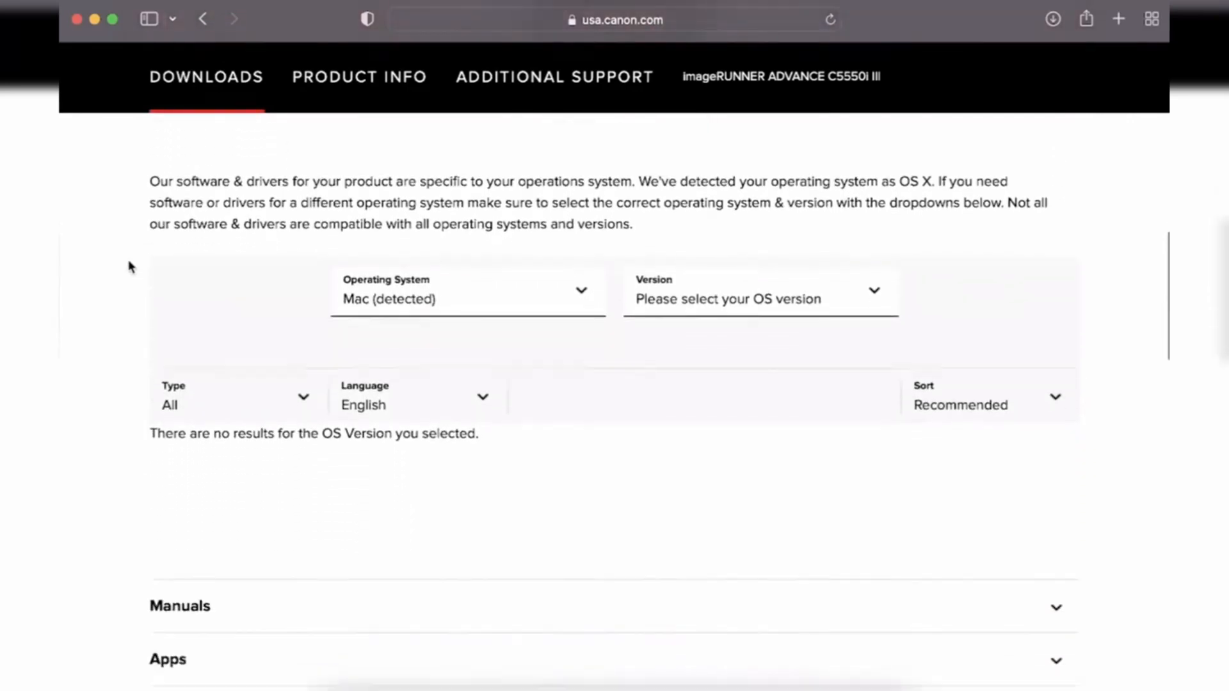
pyautogui.scroll(-3, 130, 266)
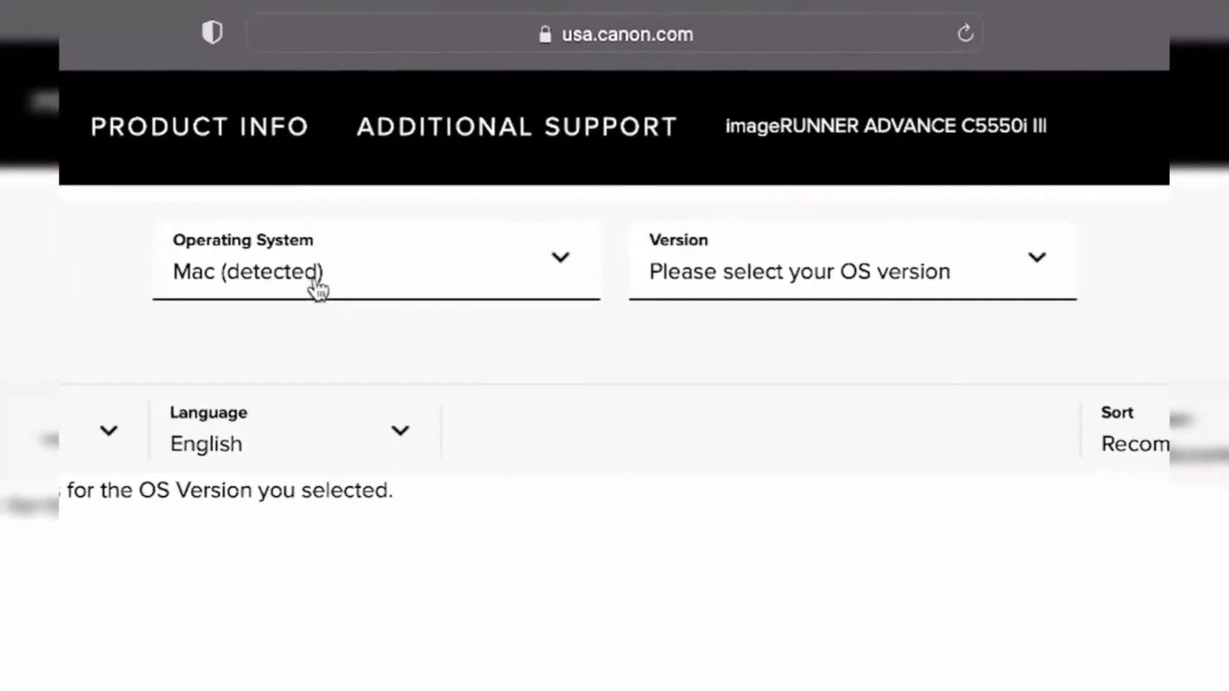
pyautogui.click(356, 274)
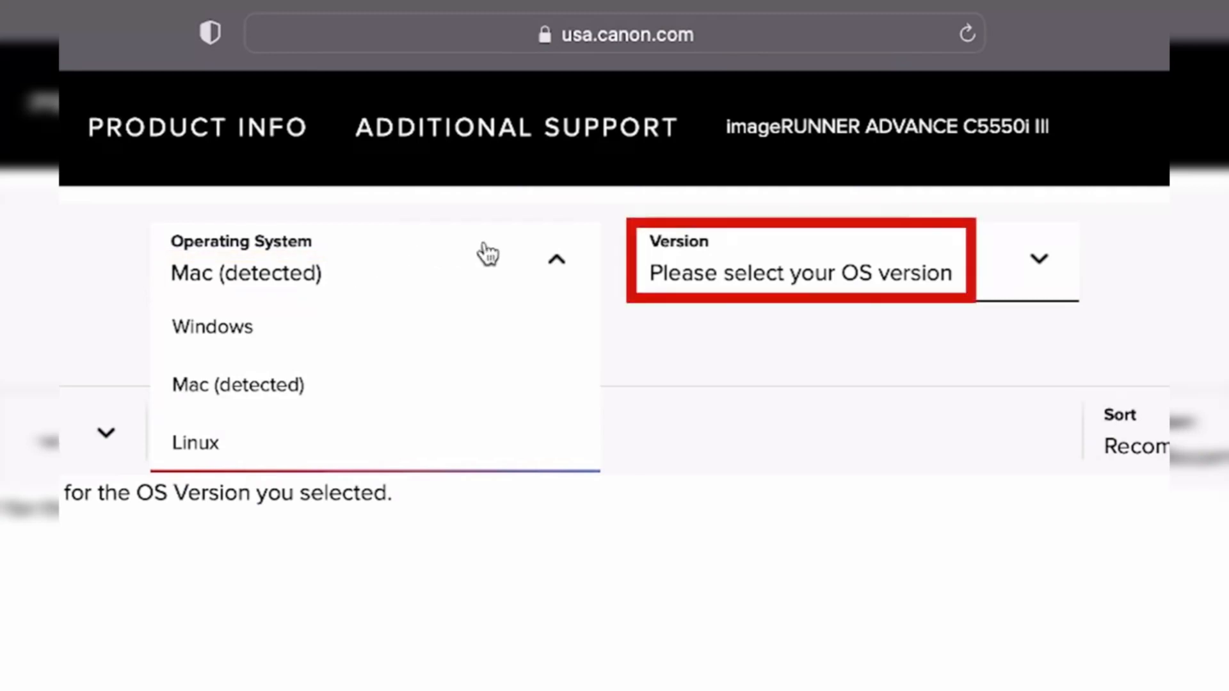
pyautogui.click(970, 269)
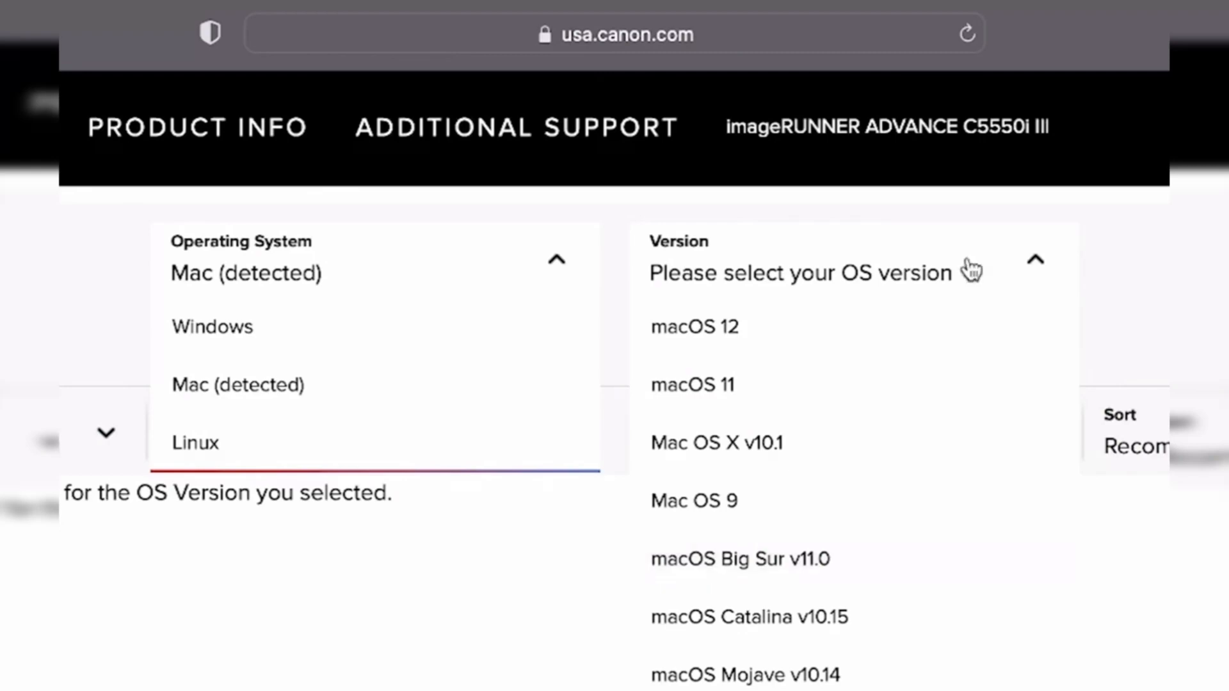
pyautogui.click(842, 562)
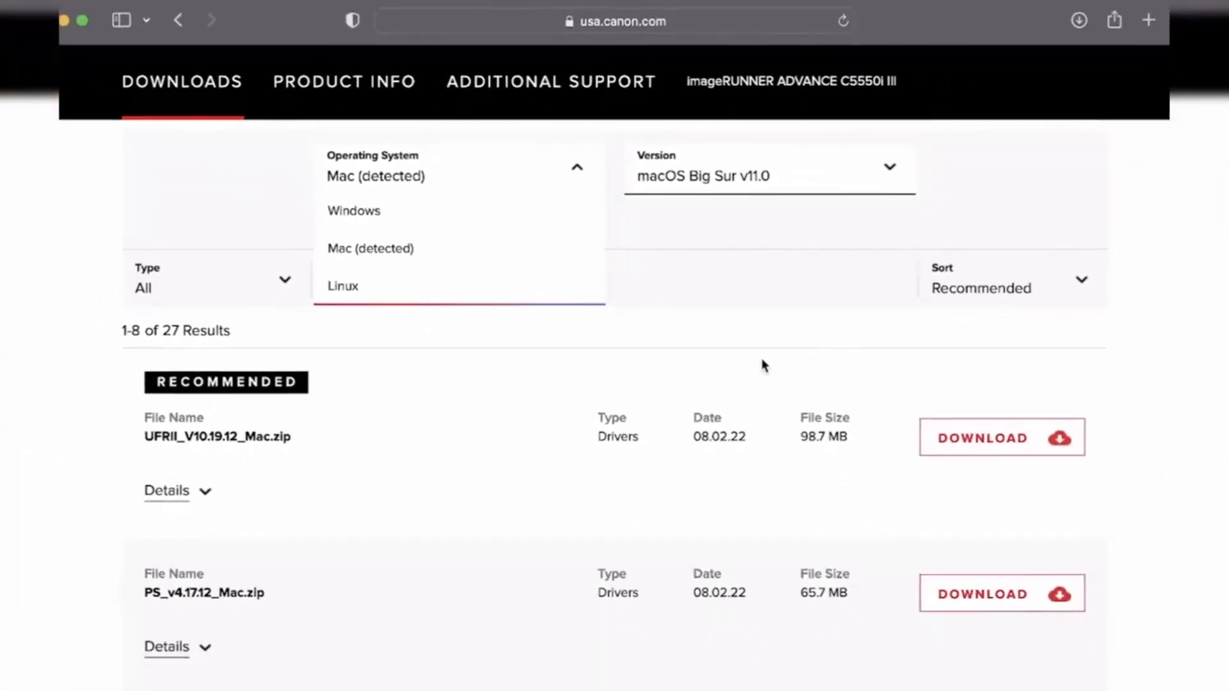
# - Download the recommended driver UFRII_V10.19.12_Mac.zip, allowing downloads from the Canon site, and dismiss the download instructions
pyautogui.scroll(-3, 350, 398)
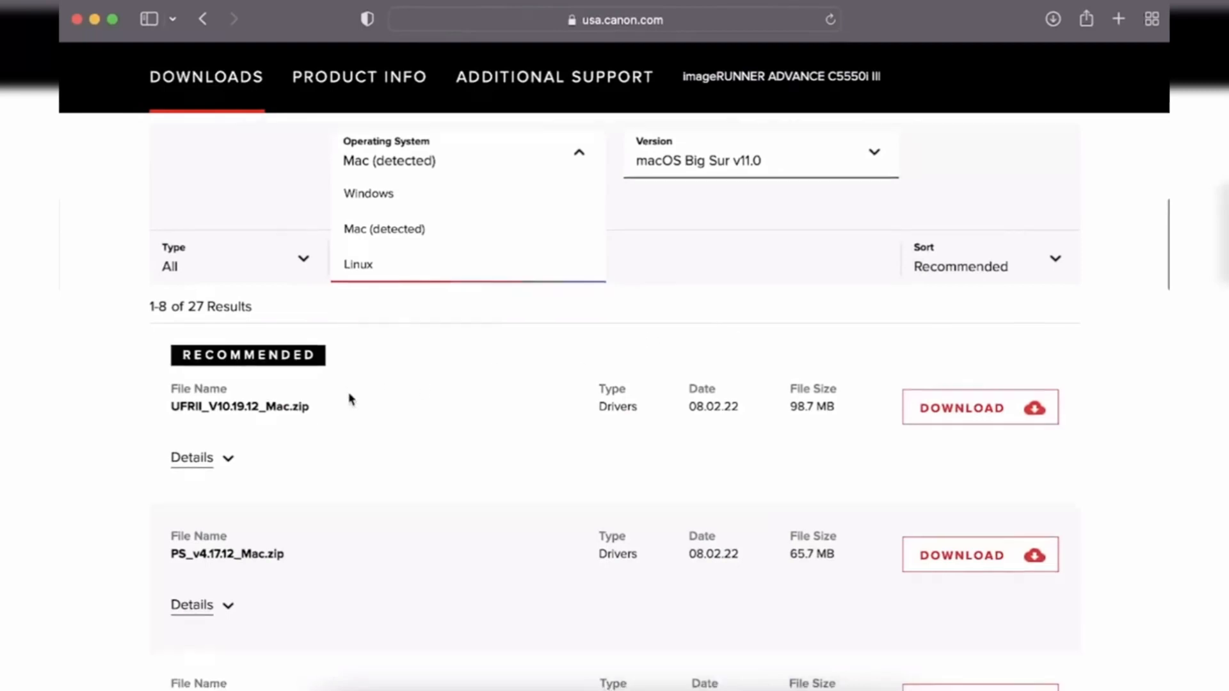
pyautogui.scroll(-3, 350, 398)
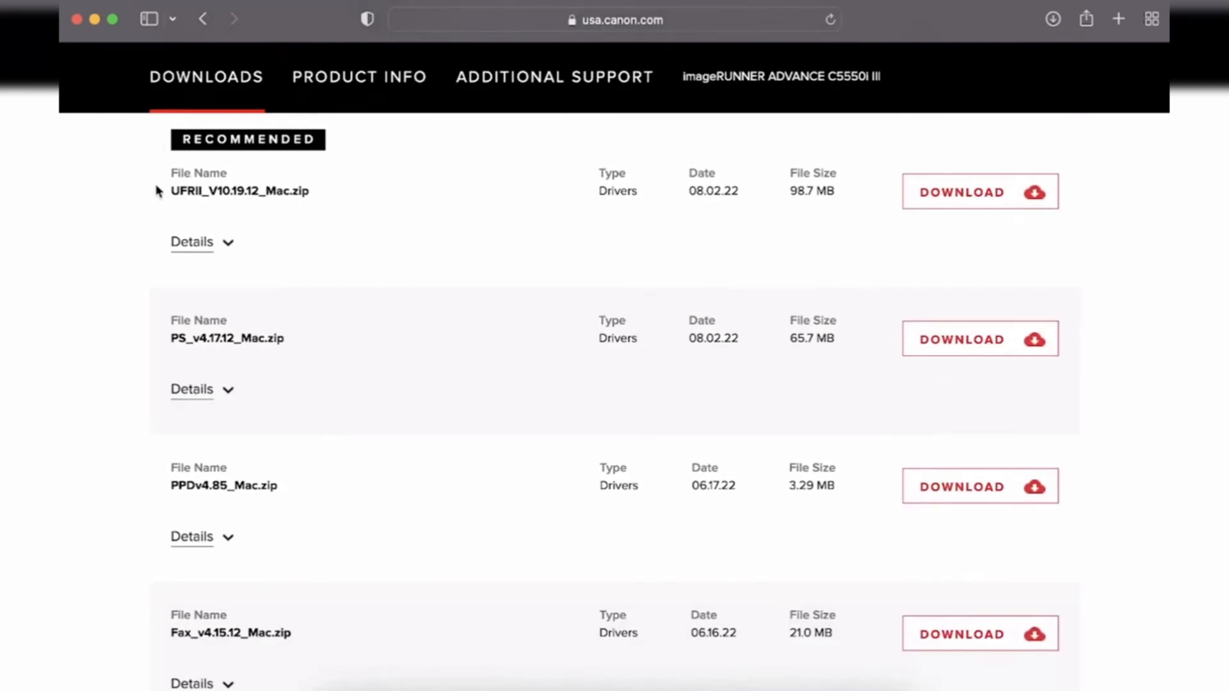
pyautogui.scroll(-1, 160, 344)
pyautogui.scroll(-3, 160, 344)
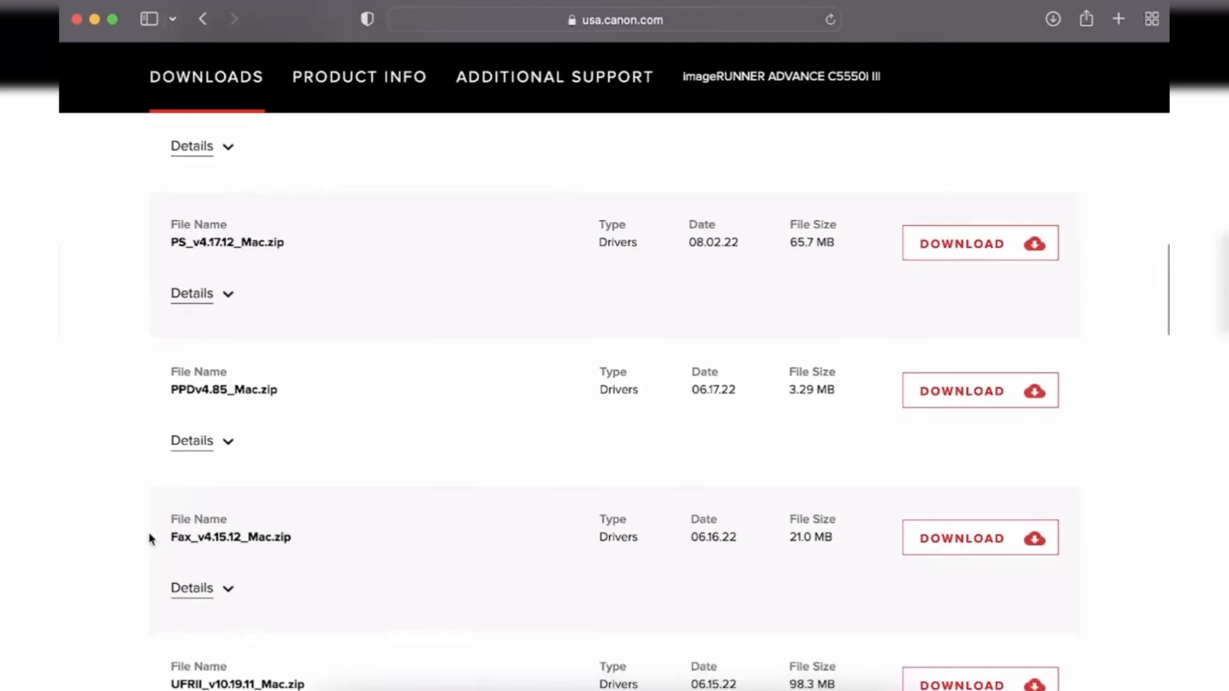
pyautogui.scroll(5, 150, 539)
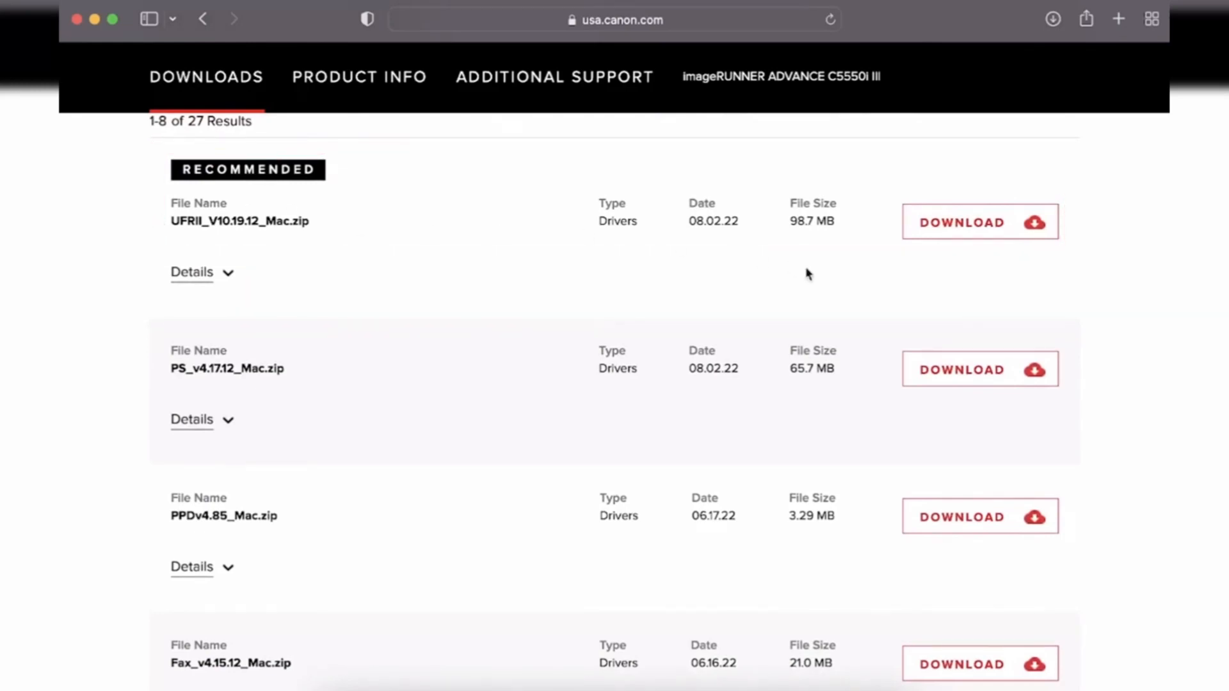
pyautogui.click(982, 224)
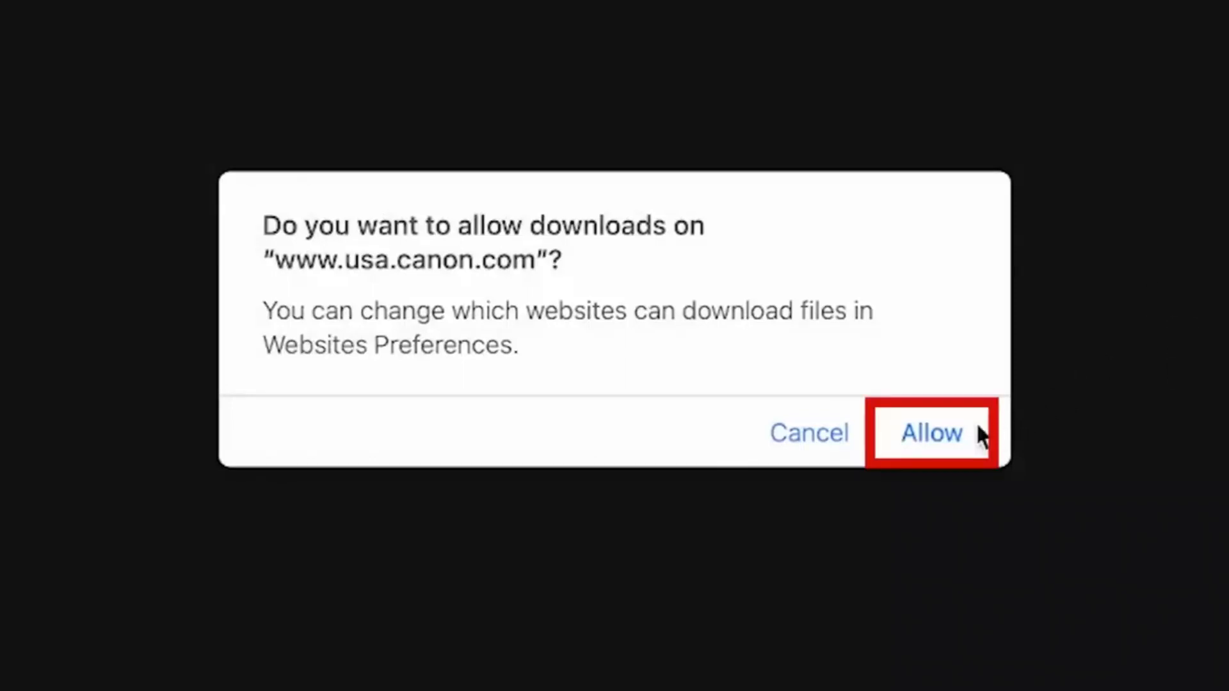
pyautogui.click(959, 441)
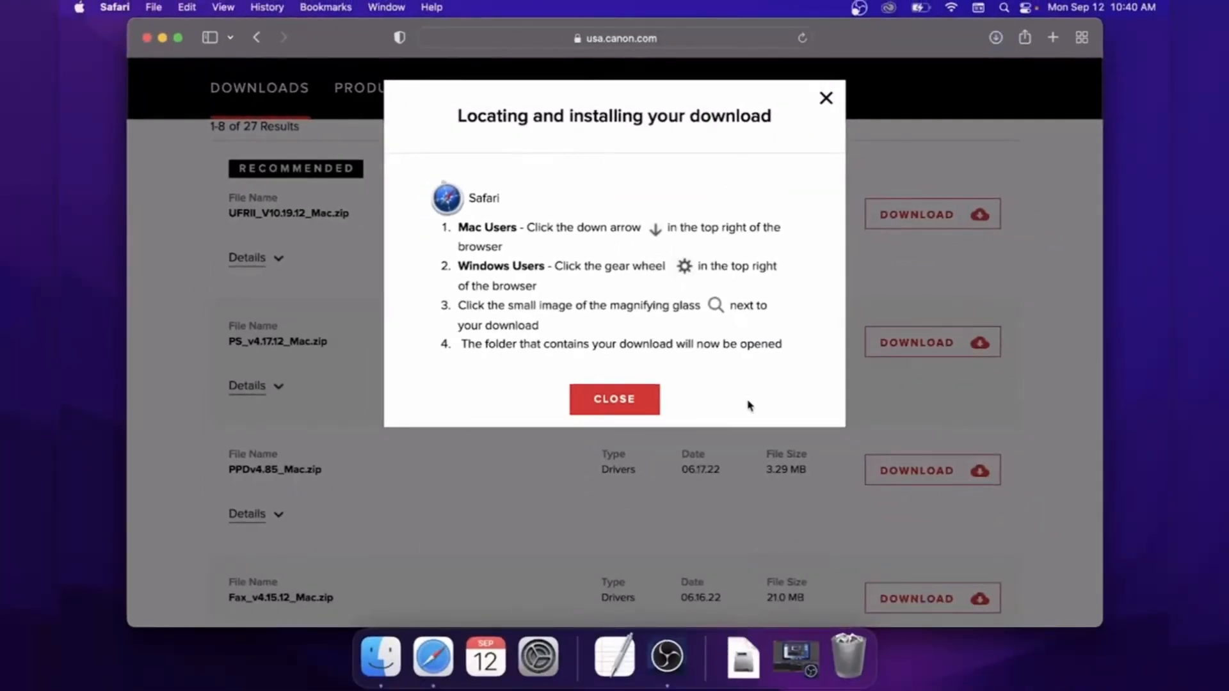
pyautogui.click(614, 398)
# - Minimize the browser, switch to Finder and launch UFRII_LT_LIPS_LX_Installer.pkg from the UFRII_V10.19.12_Mac.dmg disk image in Downloads
pyautogui.click(163, 37)
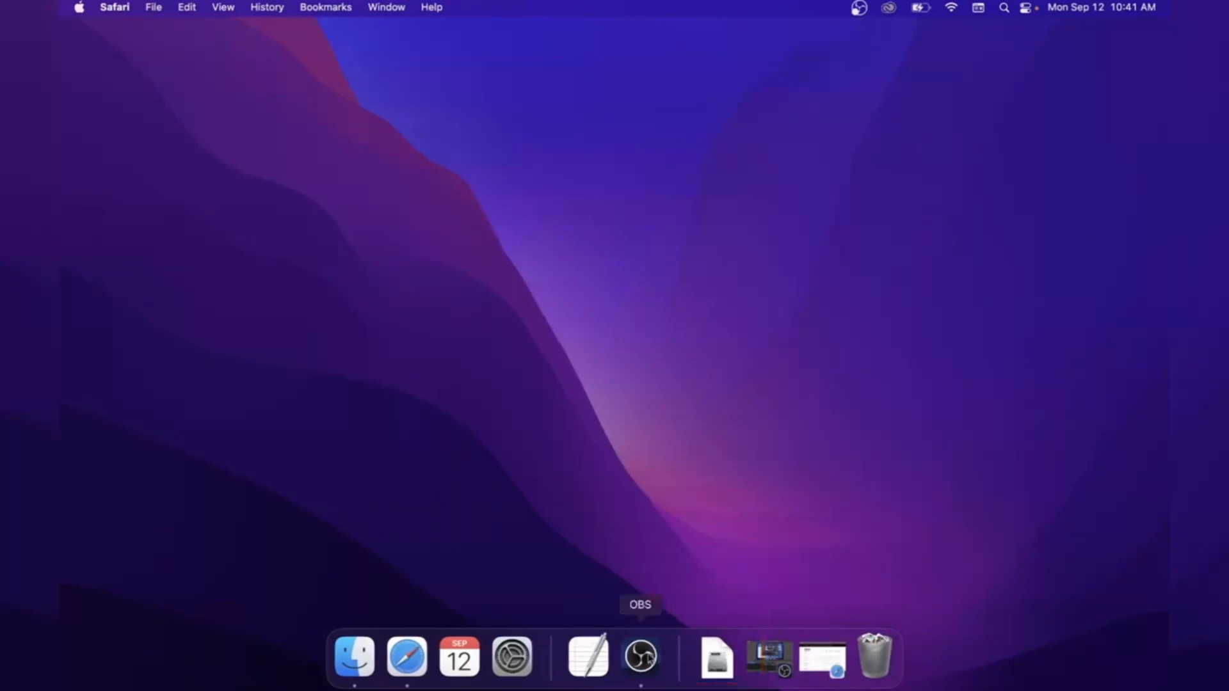
pyautogui.click(359, 652)
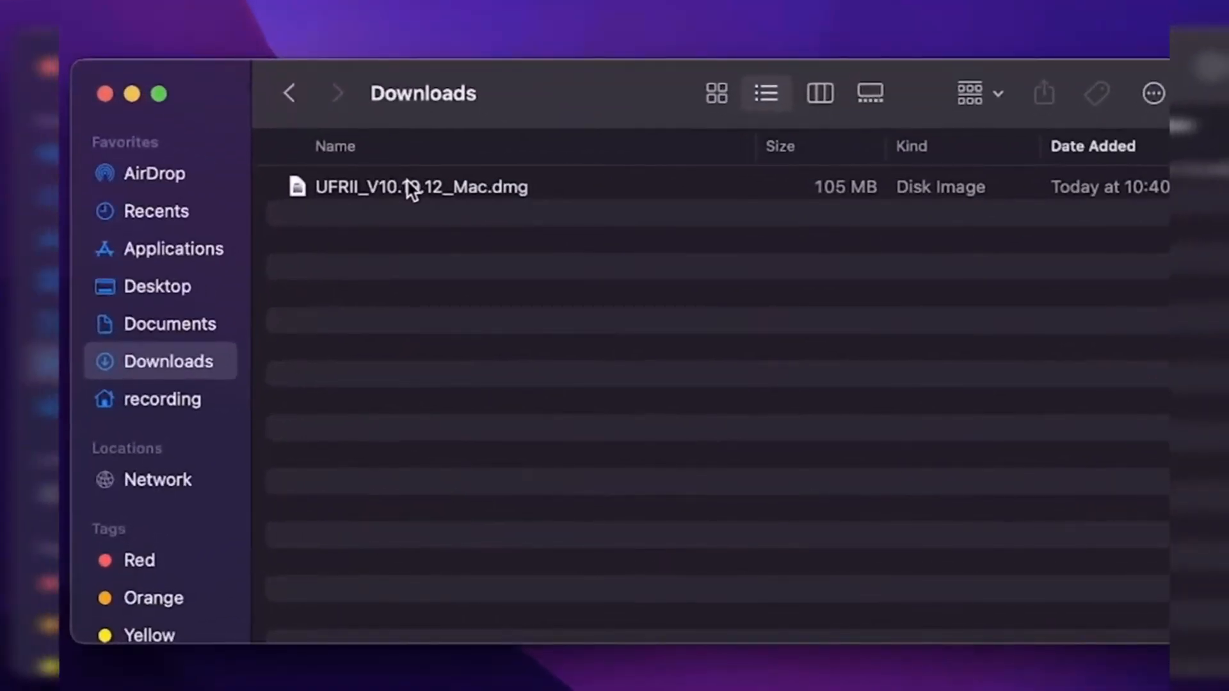
pyautogui.click(407, 184)
pyautogui.doubleClick(407, 188)
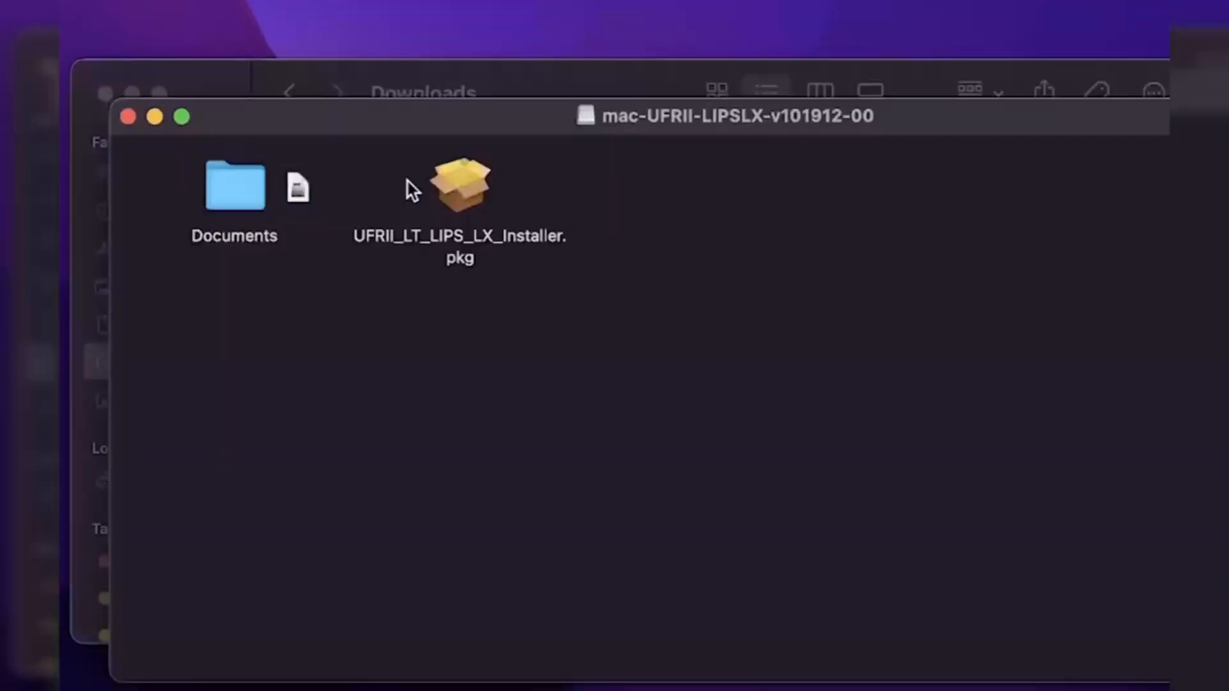
pyautogui.doubleClick(467, 180)
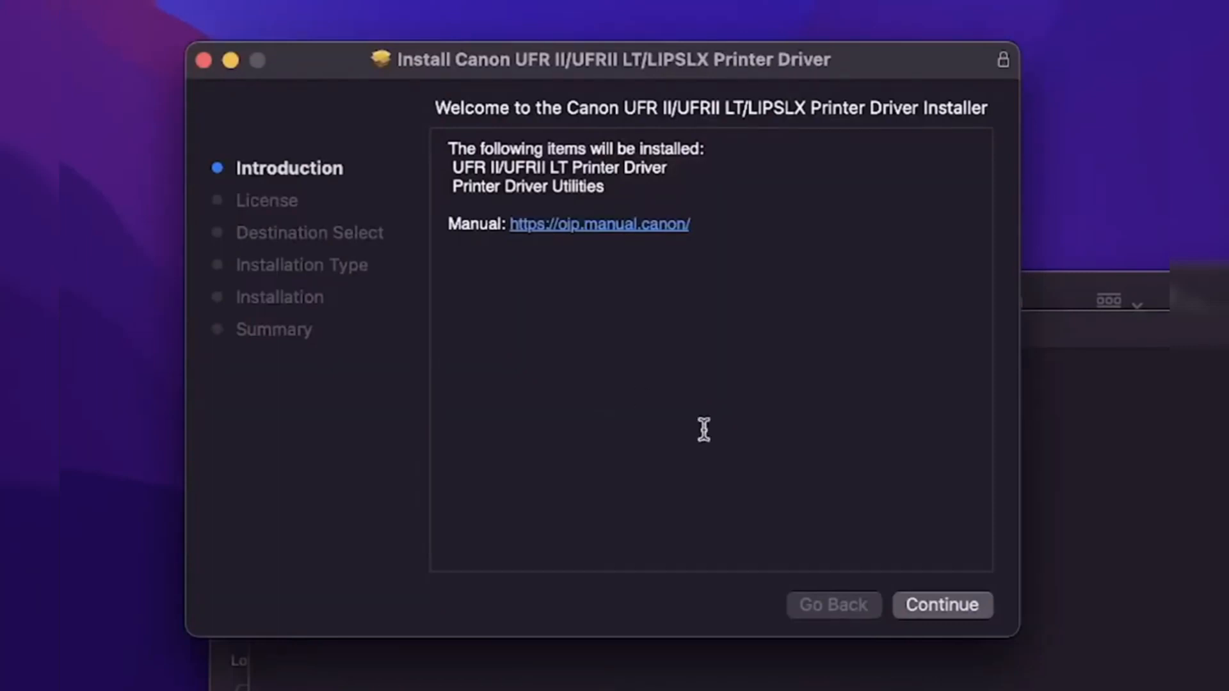
# - Proceed past the installer's introduction and agree to the Canon software license agreement
pyautogui.click(986, 605)
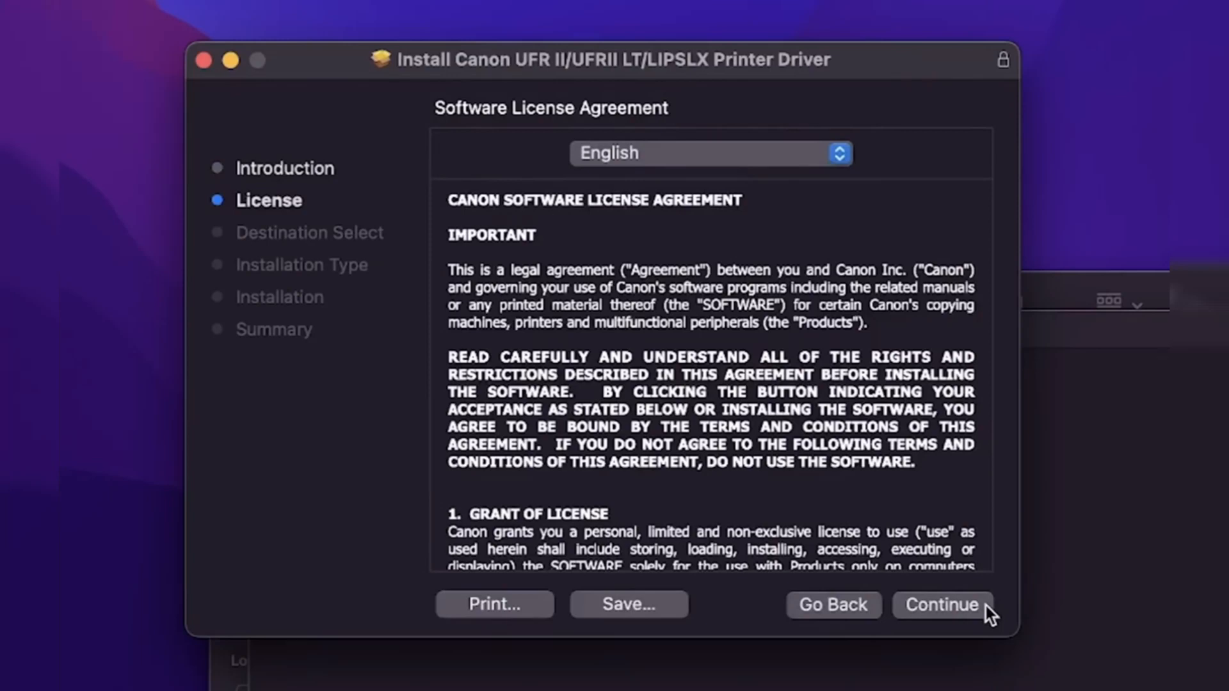
pyautogui.click(986, 605)
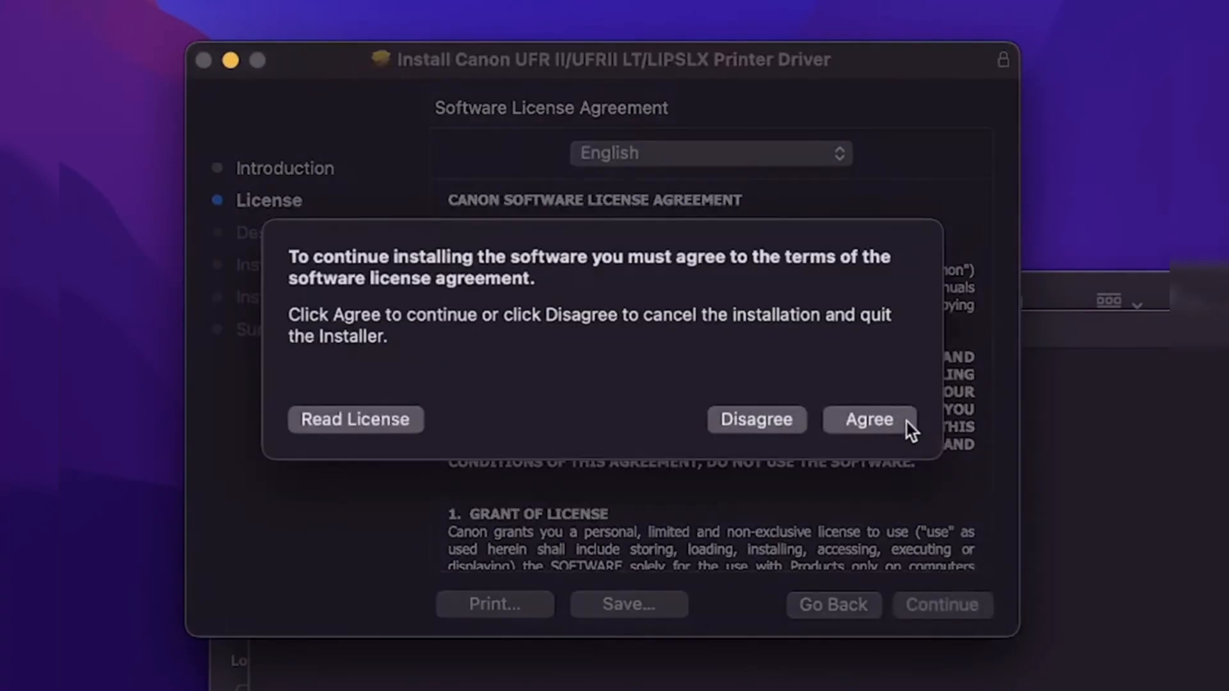
pyautogui.click(906, 421)
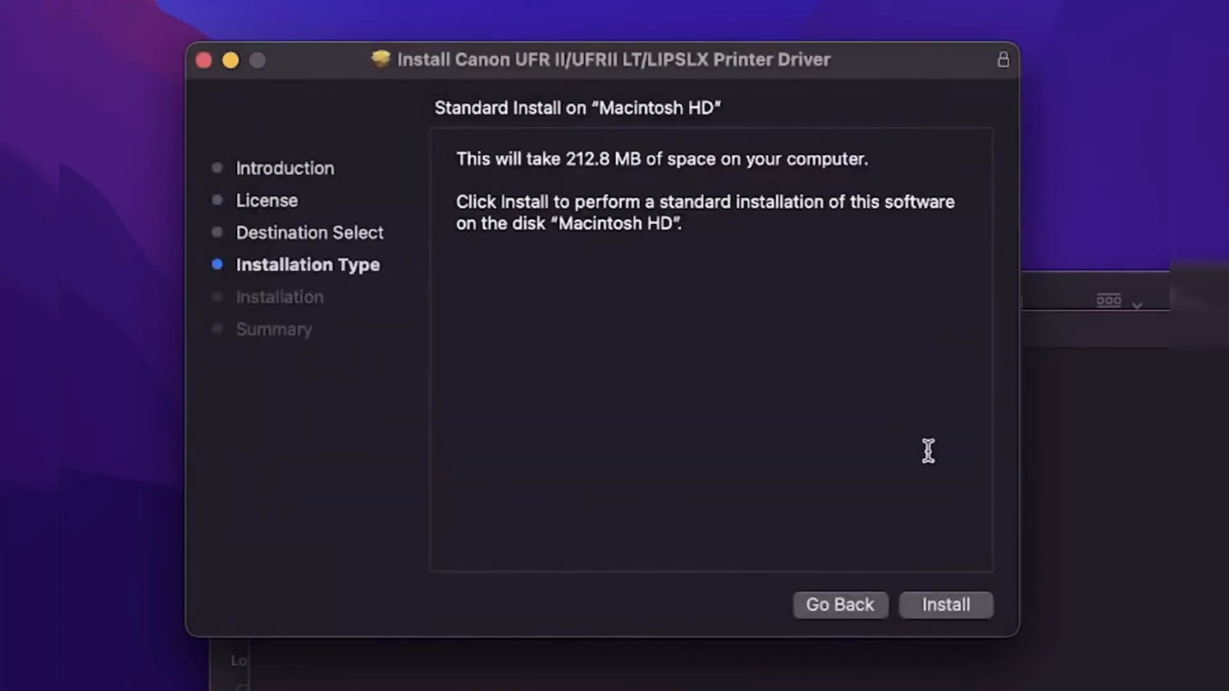
# - Run the standard installation on Macintosh HD, authorizing it with the administrator's username and password
pyautogui.click(946, 606)
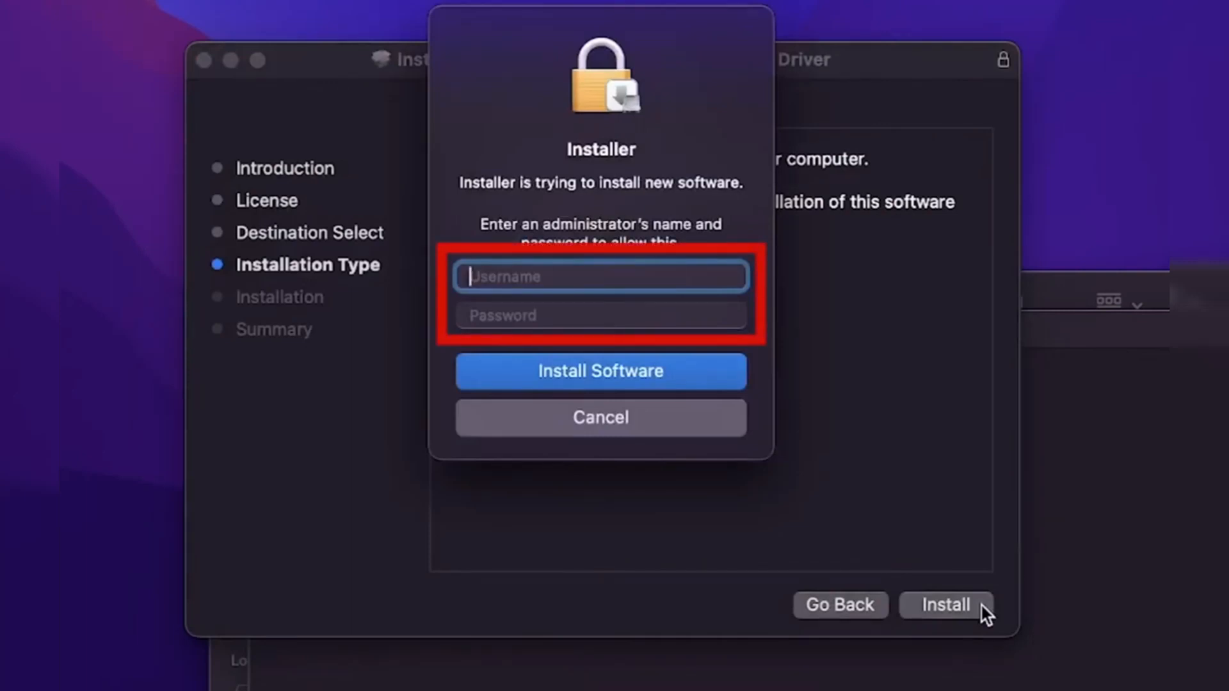
pyautogui.write('Office Shop')
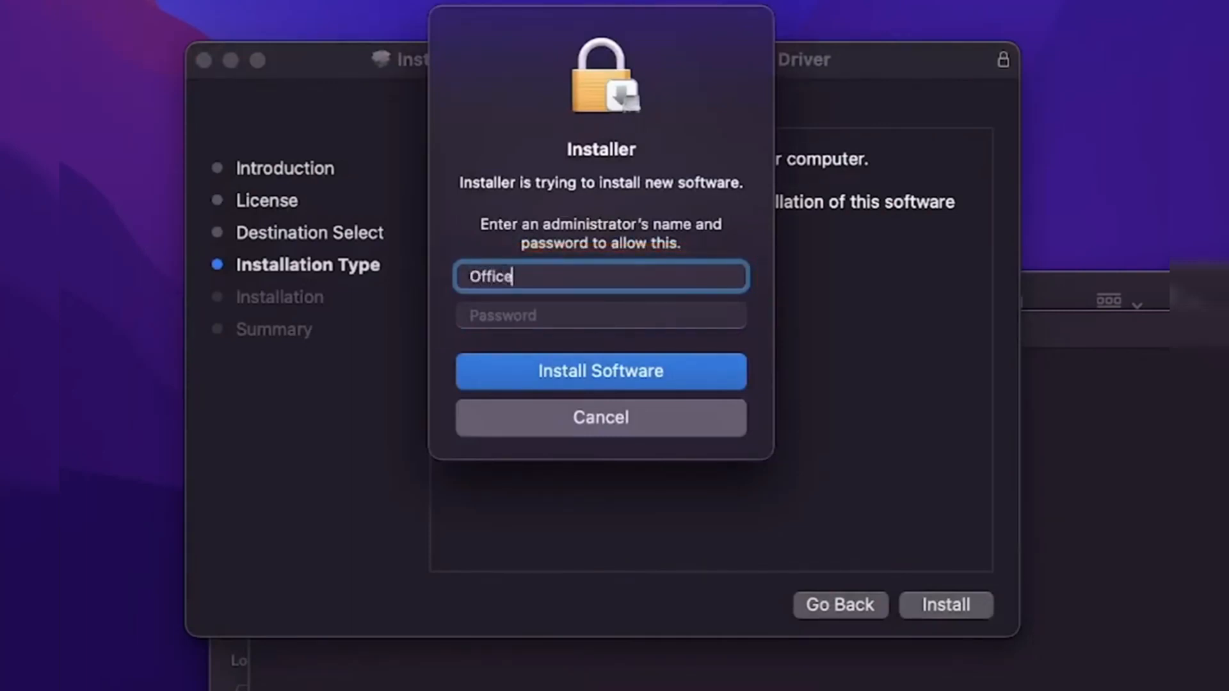
pyautogui.press('Tab')
pyautogui.write('••••••')
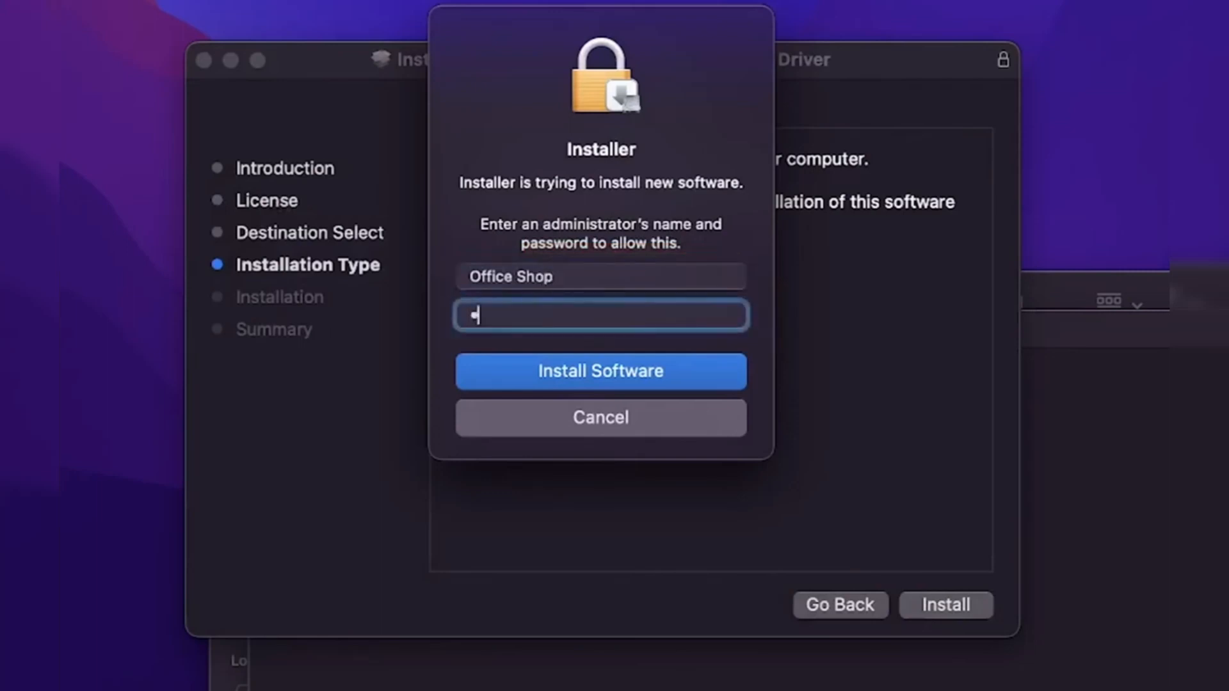
pyautogui.write('•')
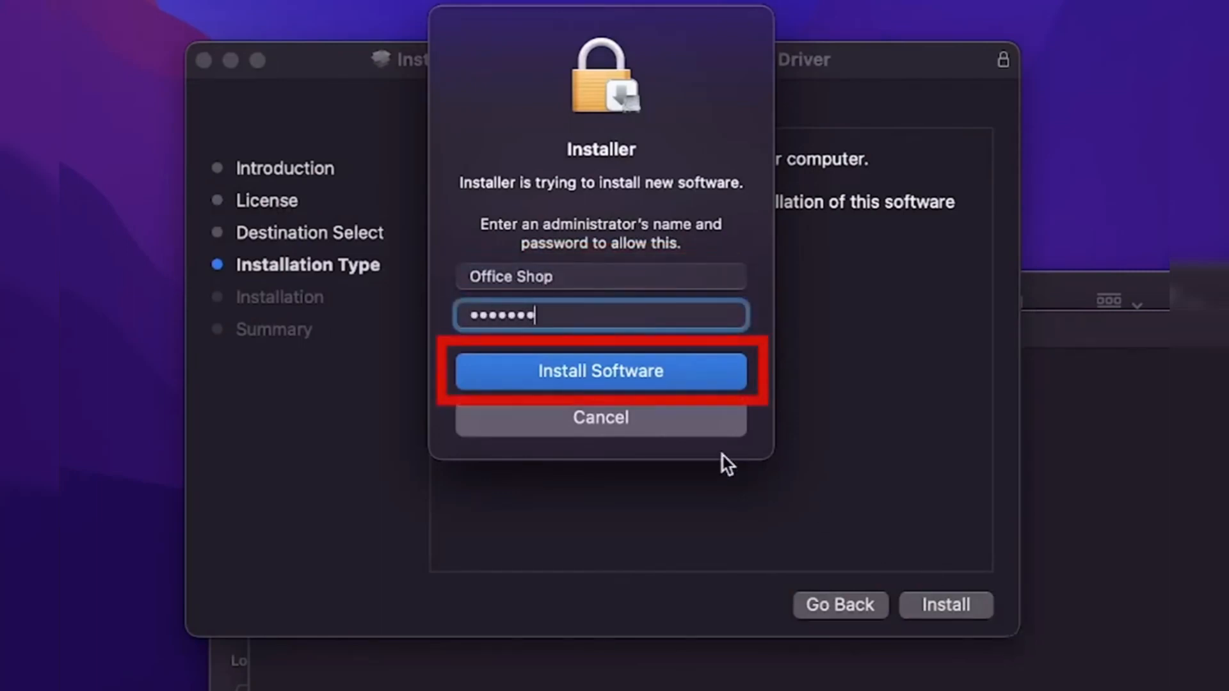
pyautogui.click(680, 370)
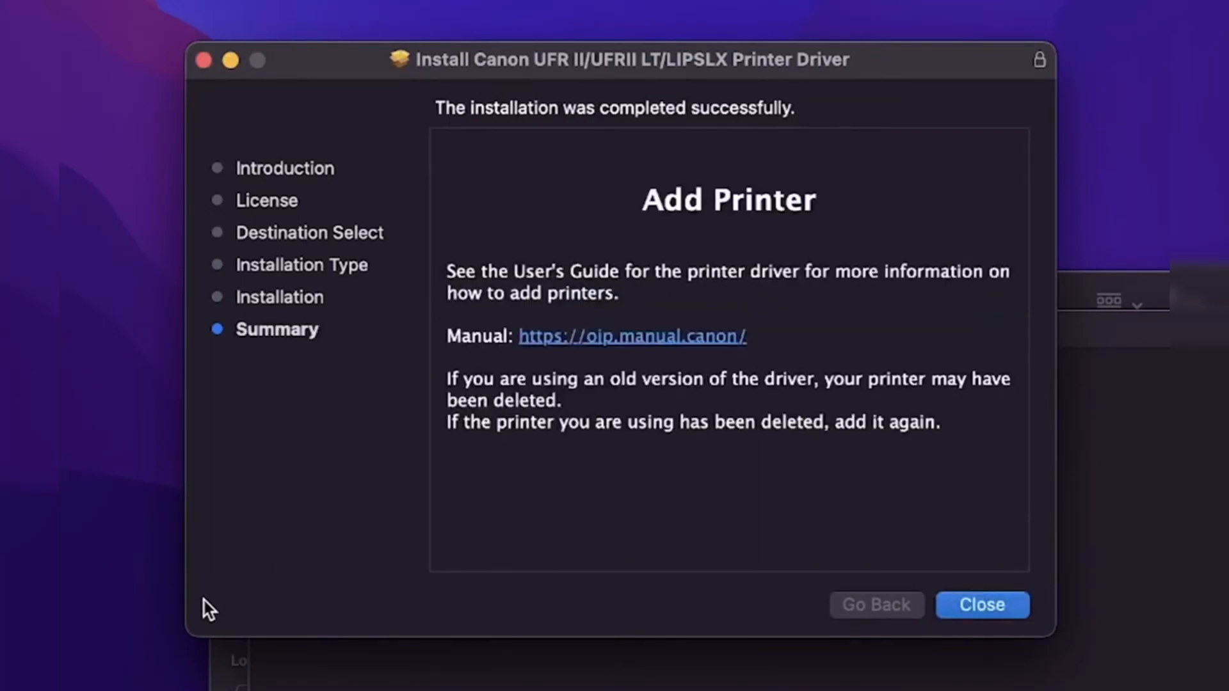
# - Close the finished driver installer, move it to the Trash, and close the Downloads window
pyautogui.click(1016, 611)
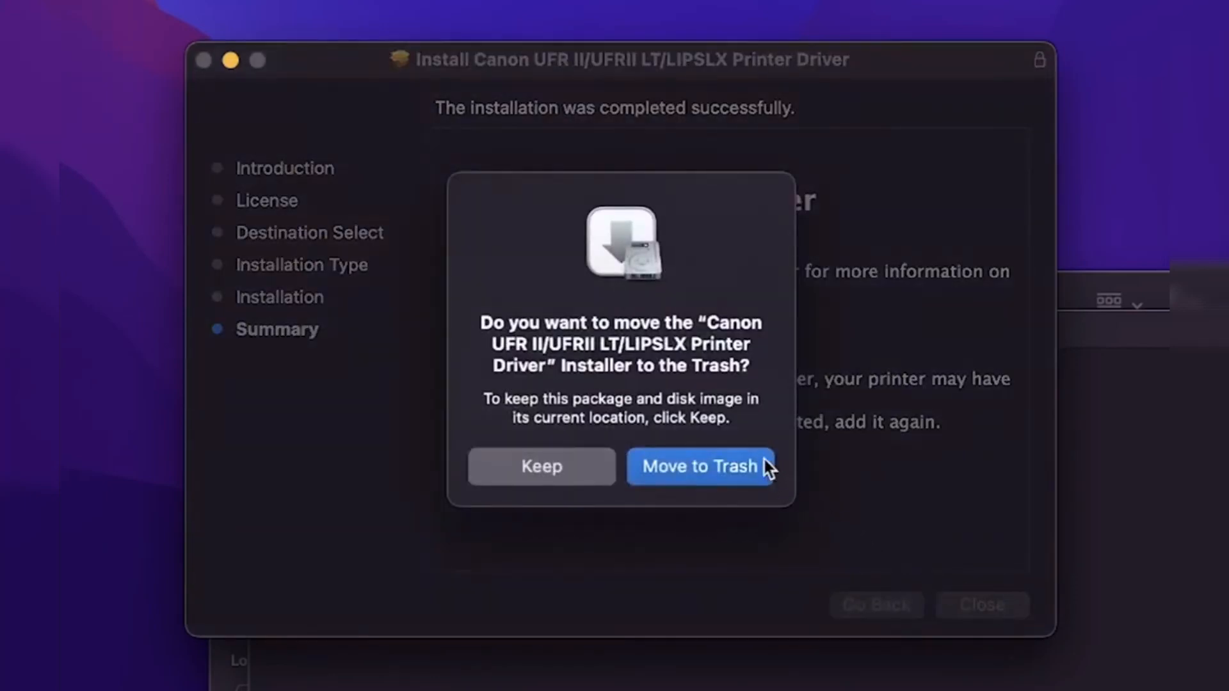
pyautogui.click(764, 464)
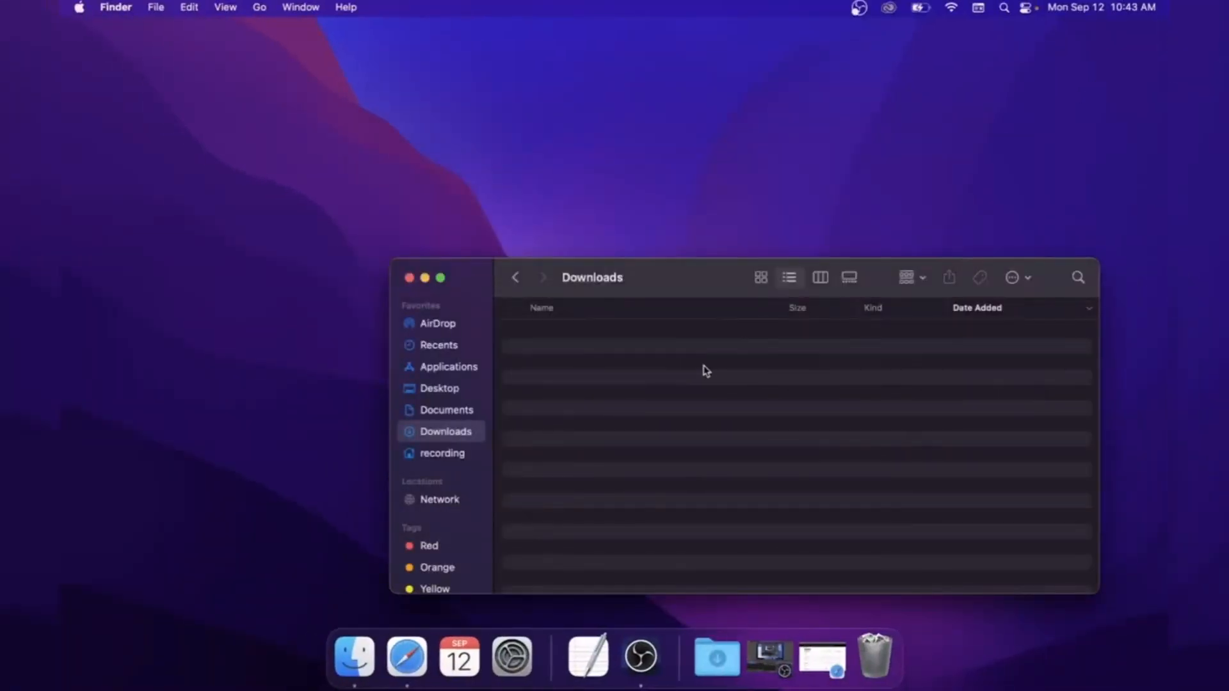
pyautogui.click(409, 278)
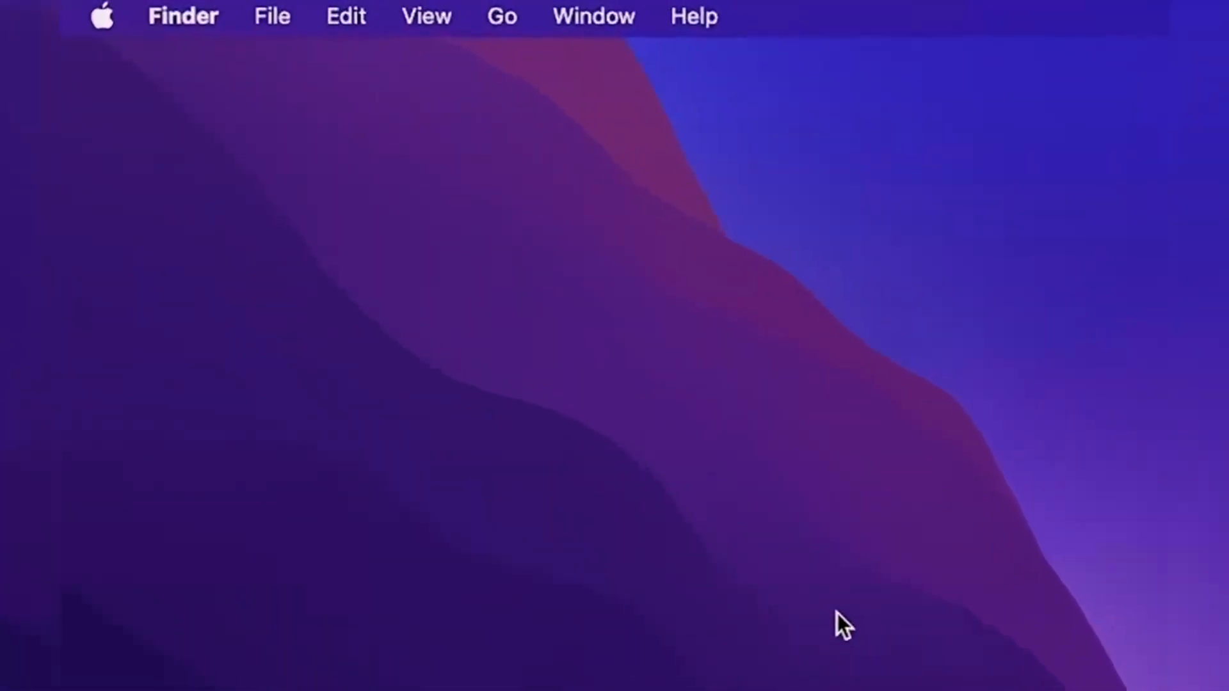
# - Switch to System Preferences and open the Printers & Scanners settings
pyautogui.click(102, 25)
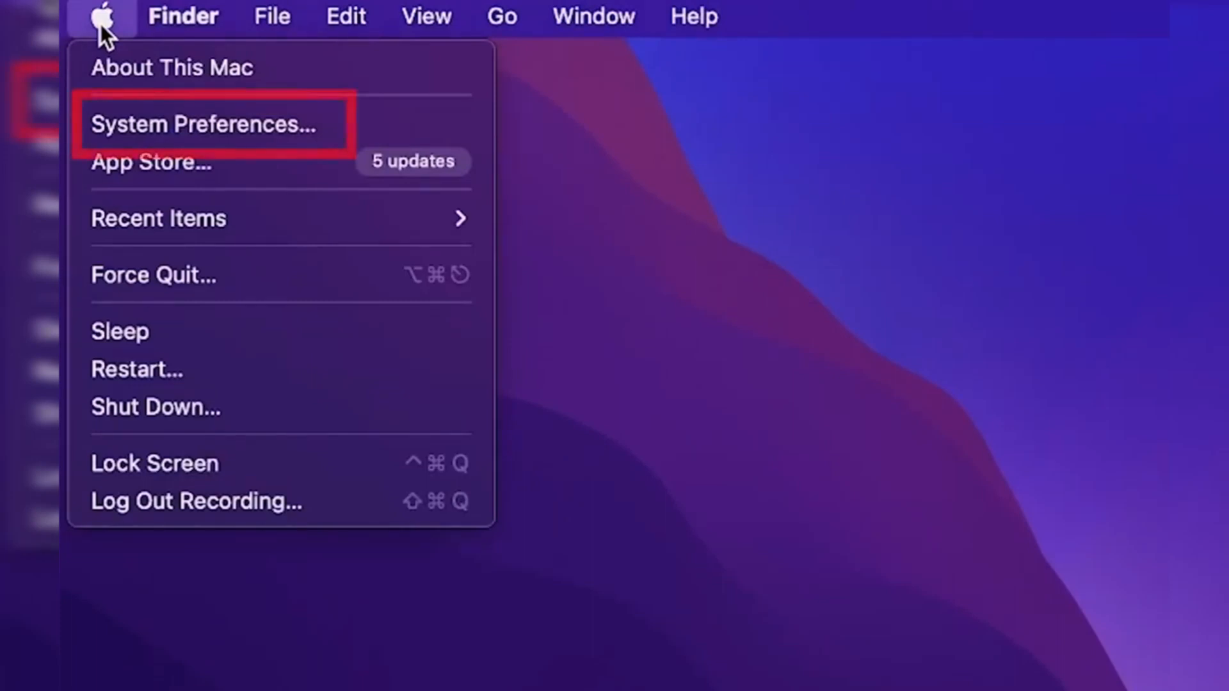
pyautogui.click(335, 128)
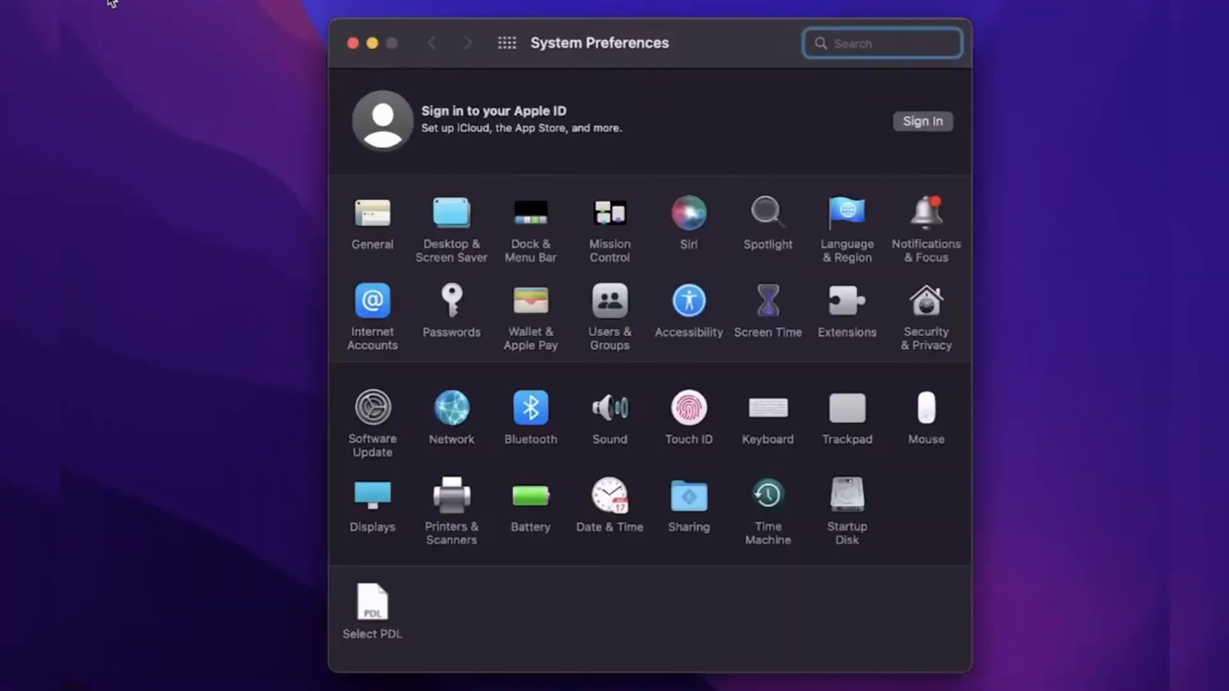
pyautogui.click(452, 501)
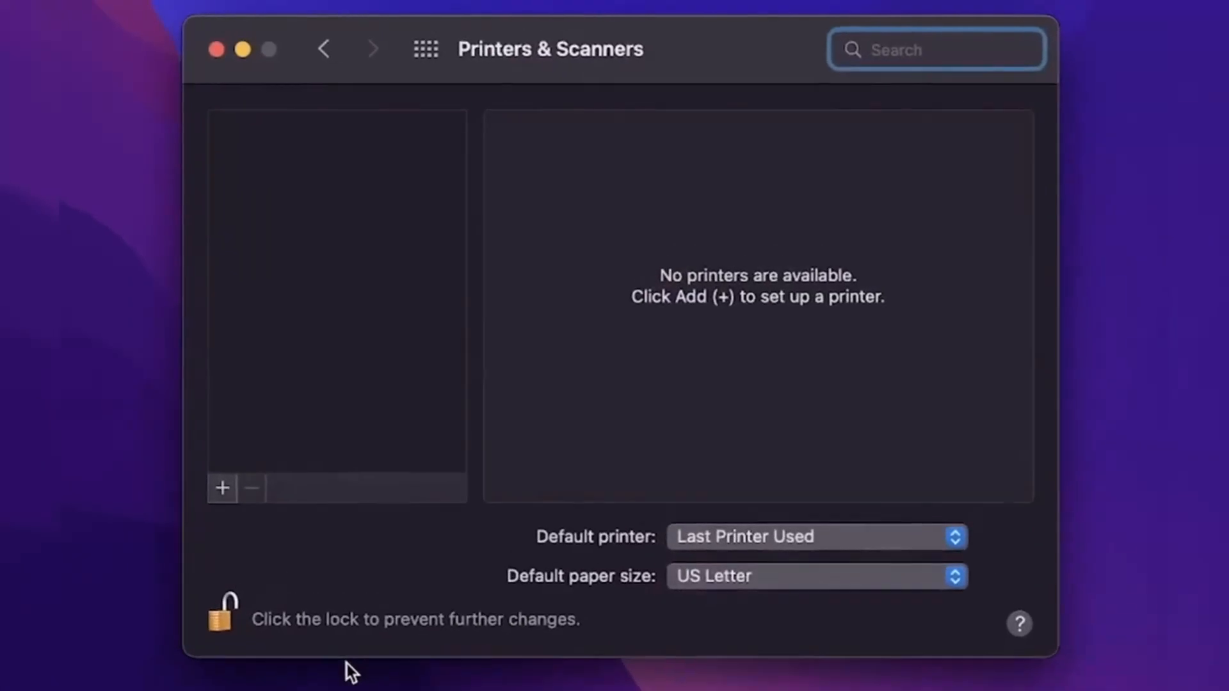
# - Start adding a printer by IP address and enter 192.168.0.54 as its address
pyautogui.click(224, 501)
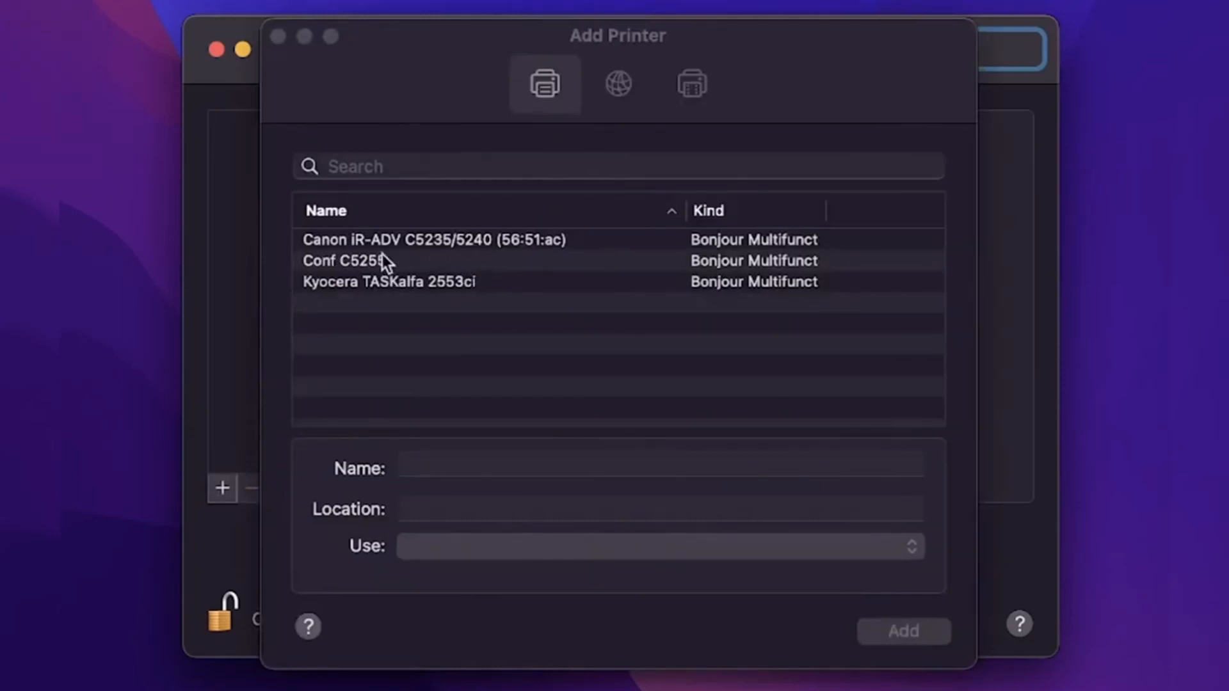
pyautogui.click(351, 243)
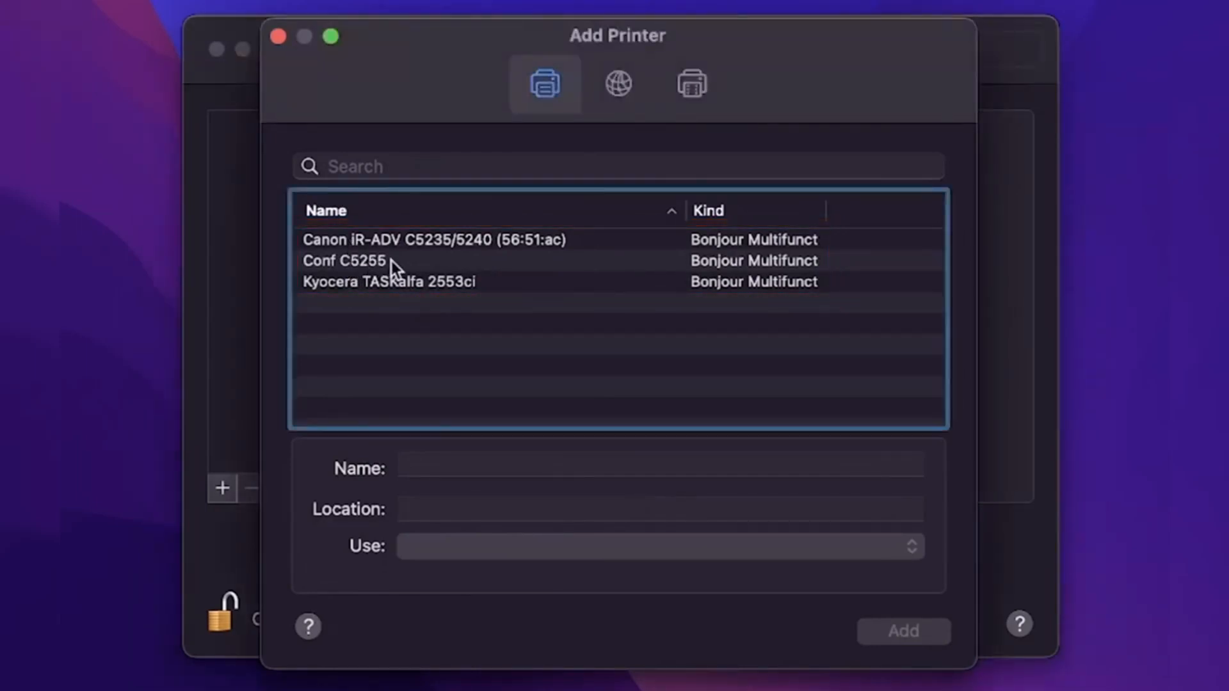
pyautogui.click(435, 241)
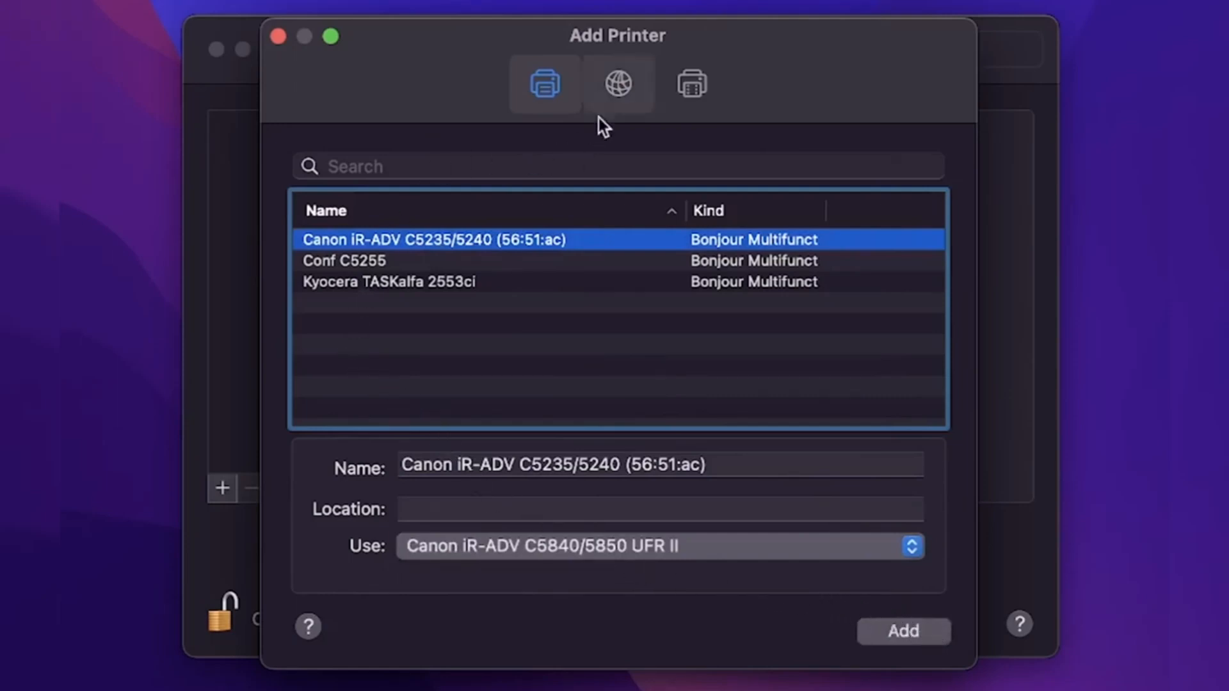
pyautogui.click(618, 85)
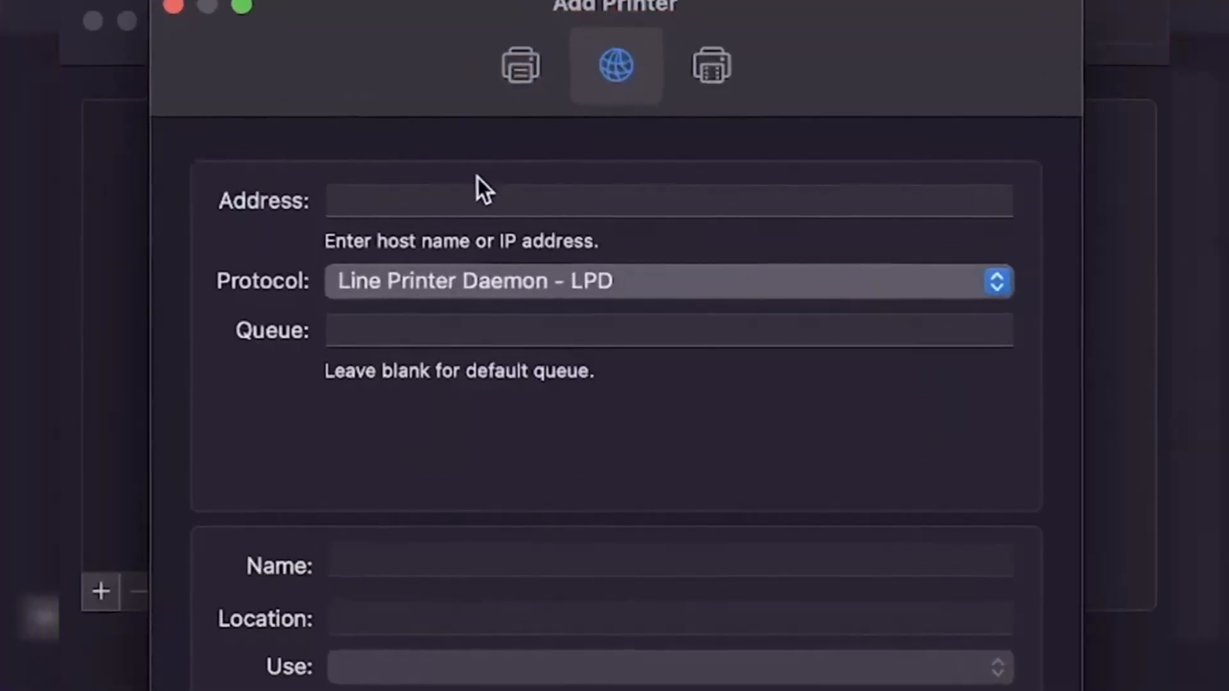
pyautogui.click(501, 188)
pyautogui.write('19')
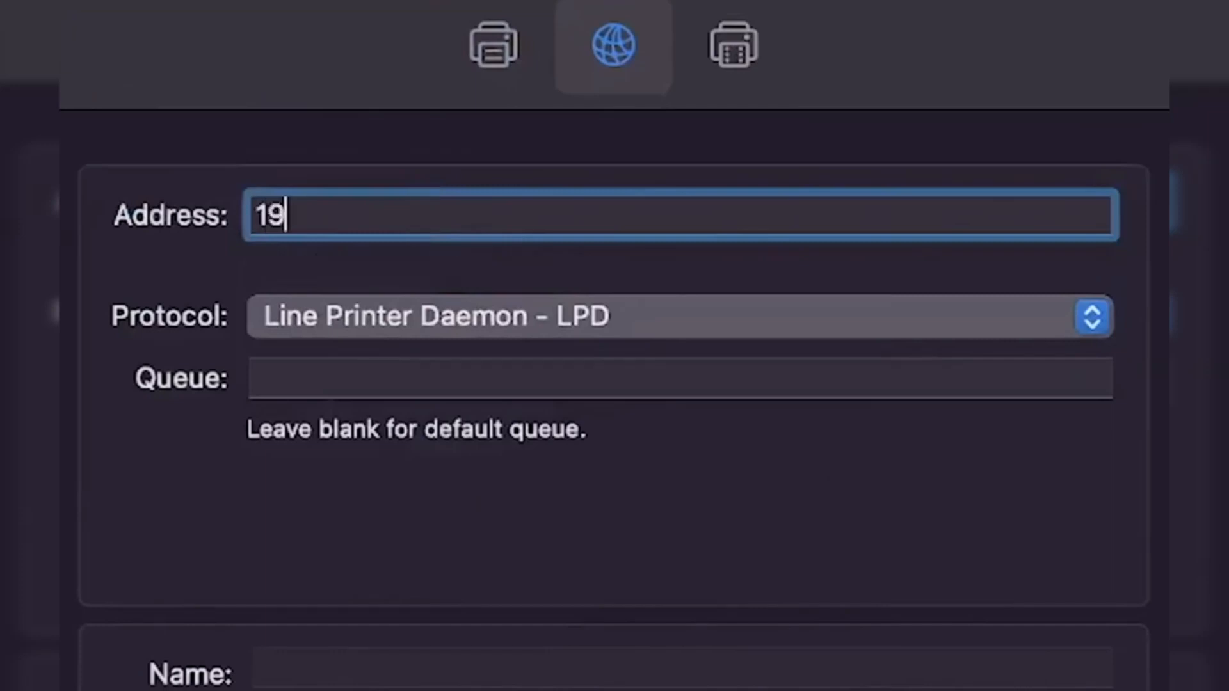
pyautogui.write('2.168.')
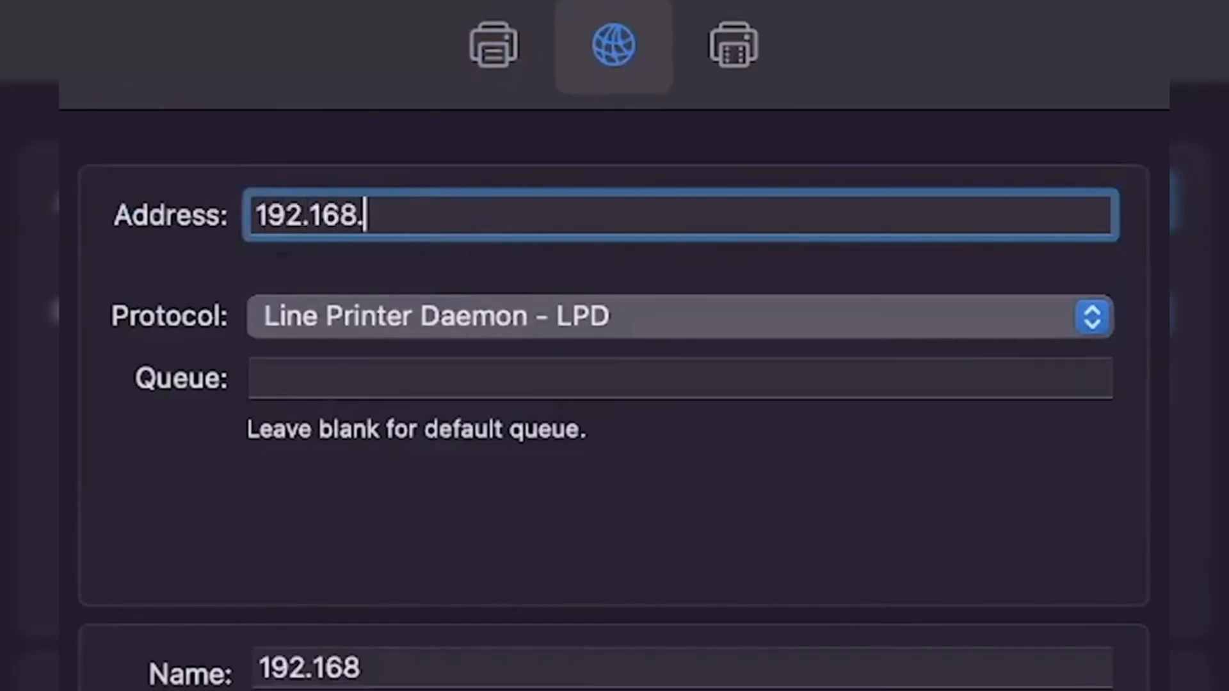
pyautogui.write('0.54')
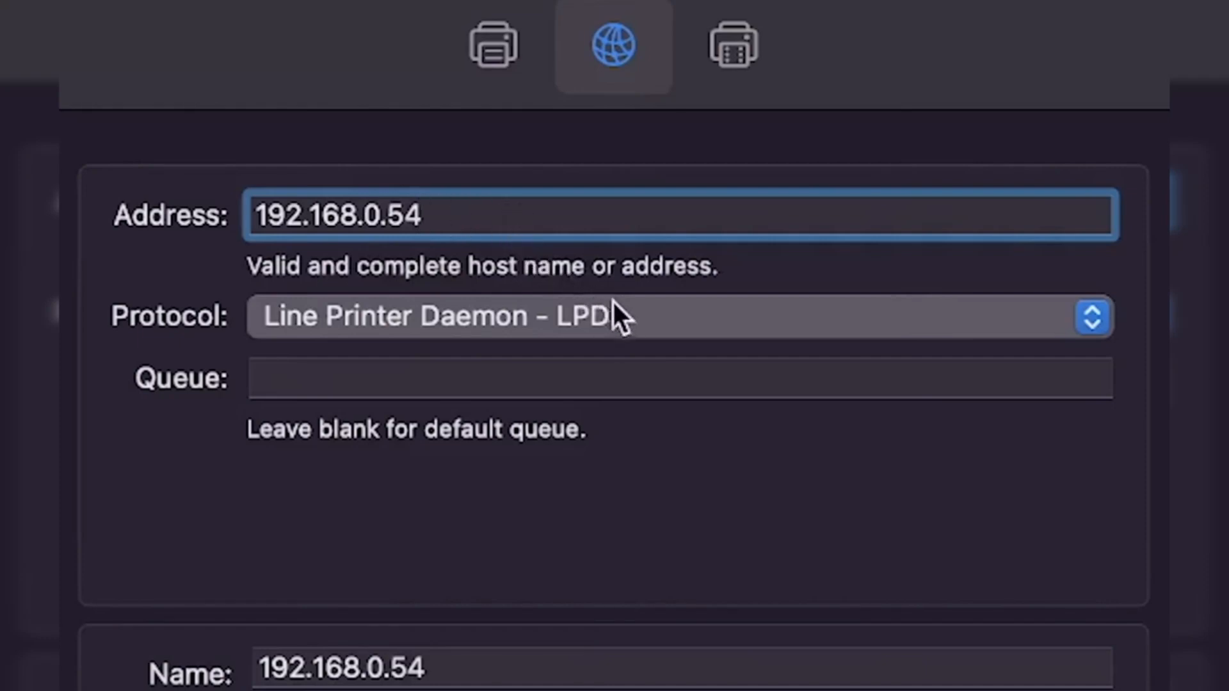
# - Choose Line Printer Daemon - LPD as the protocol and set the queue to lp
pyautogui.click(627, 320)
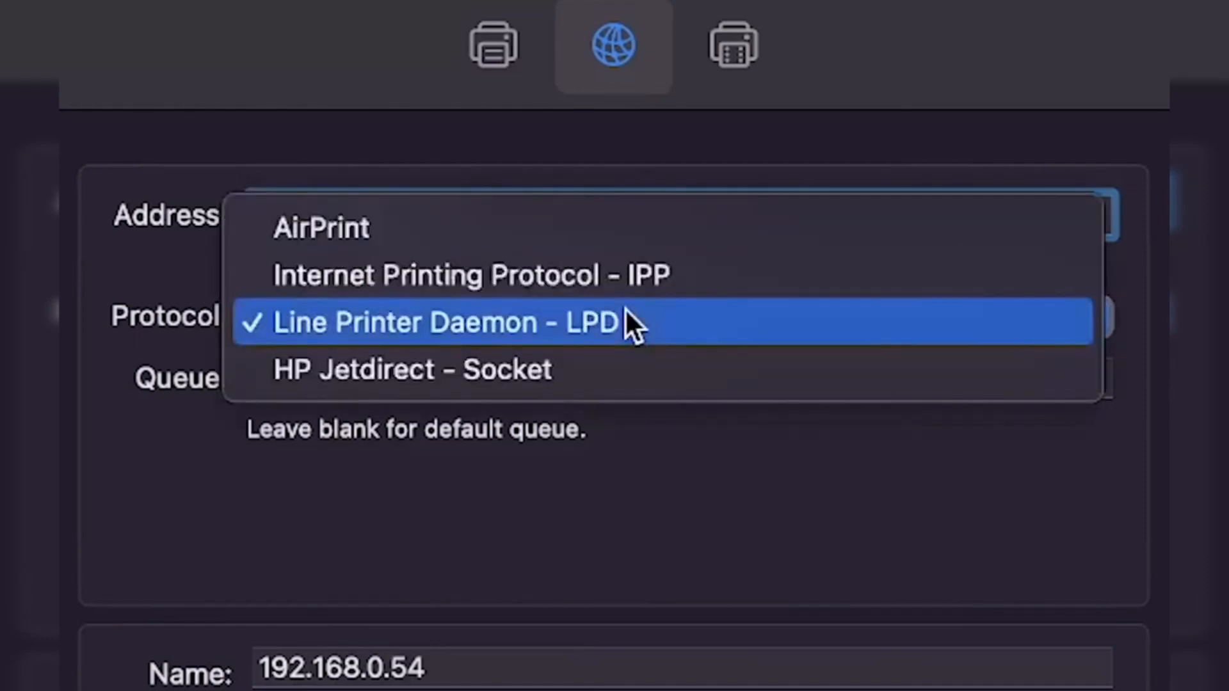
pyautogui.click(647, 319)
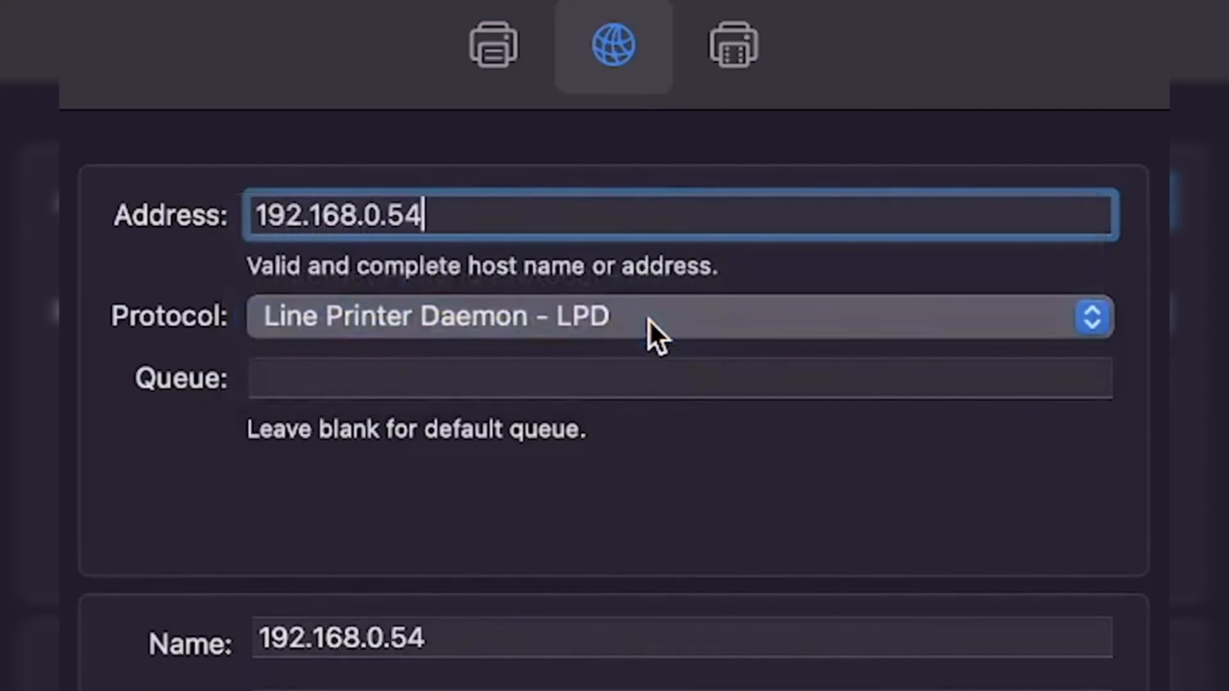
pyautogui.click(283, 380)
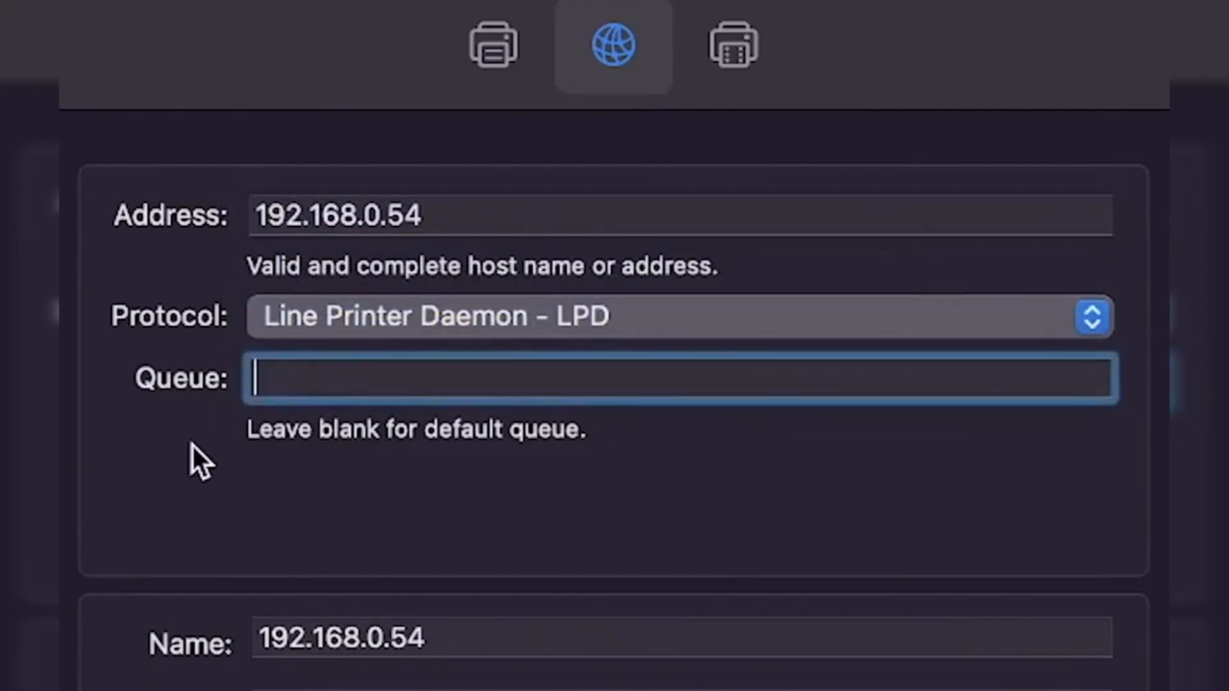
pyautogui.write('lp')
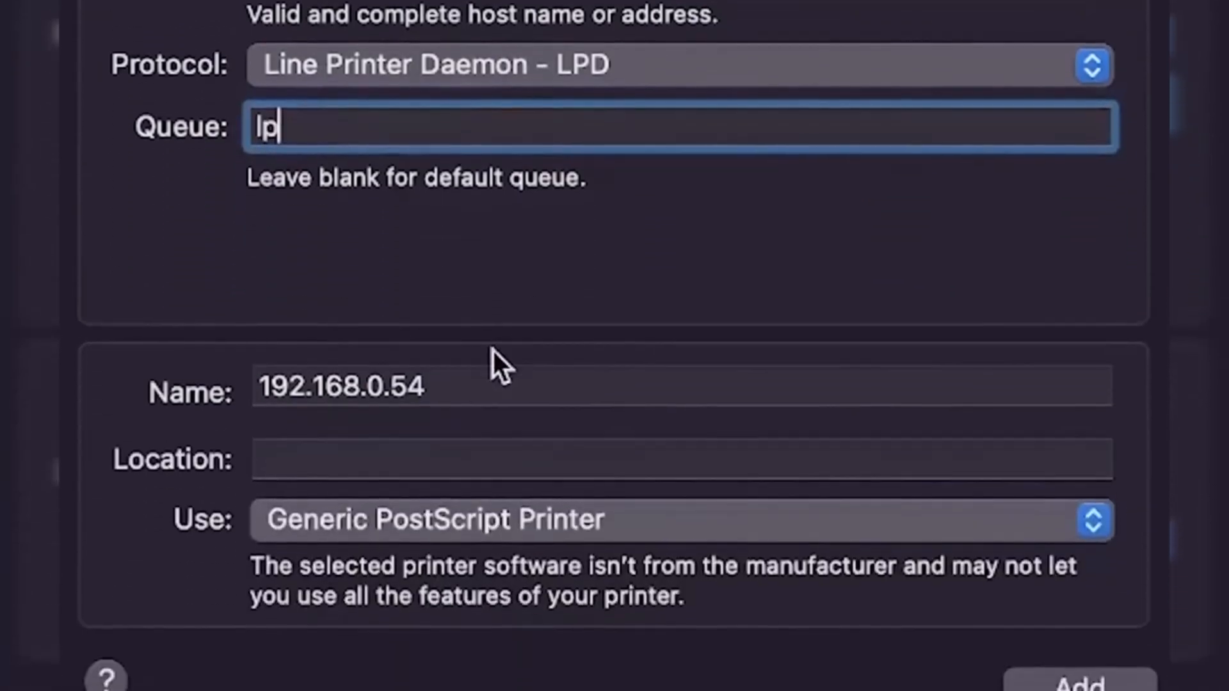
# - Replace the new printer's default name with "Canon copier 5550"
pyautogui.click(451, 636)
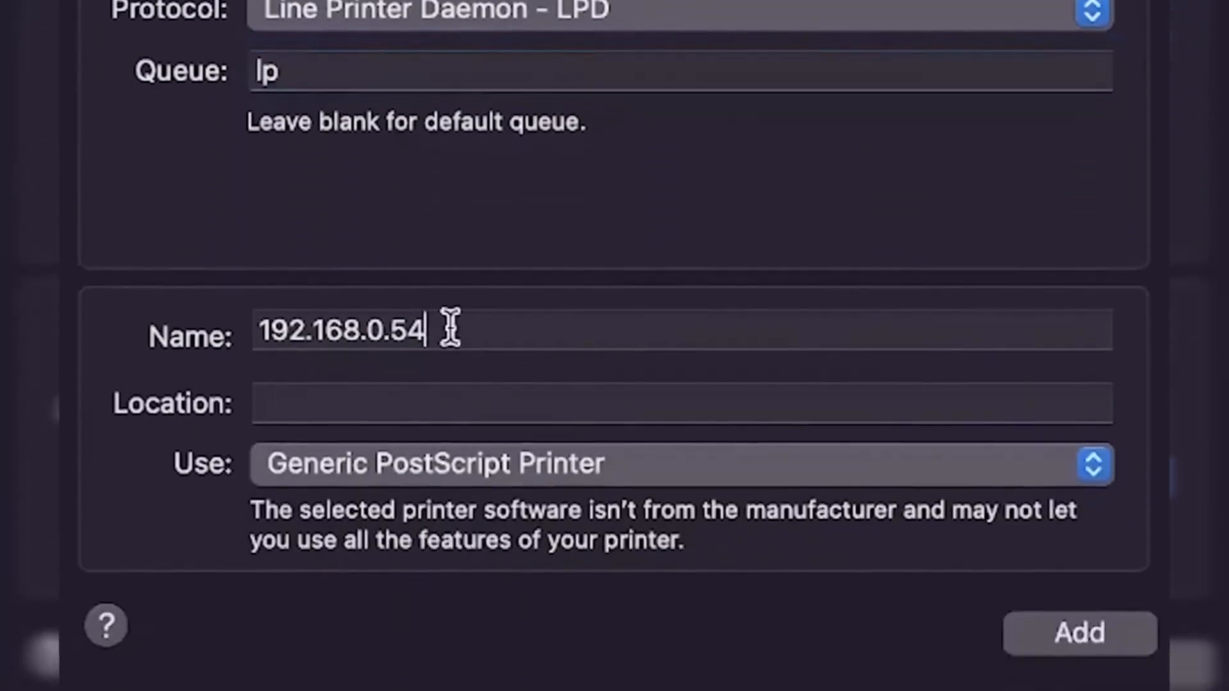
pyautogui.press('super+a')
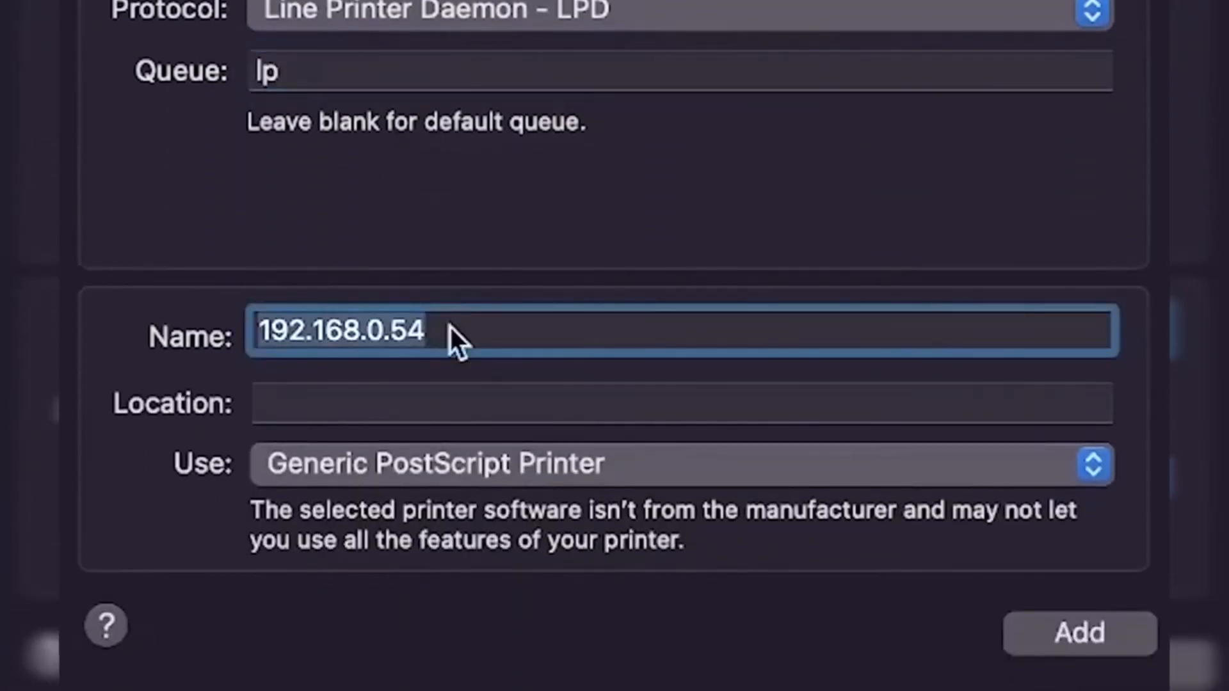
pyautogui.write('Canon ')
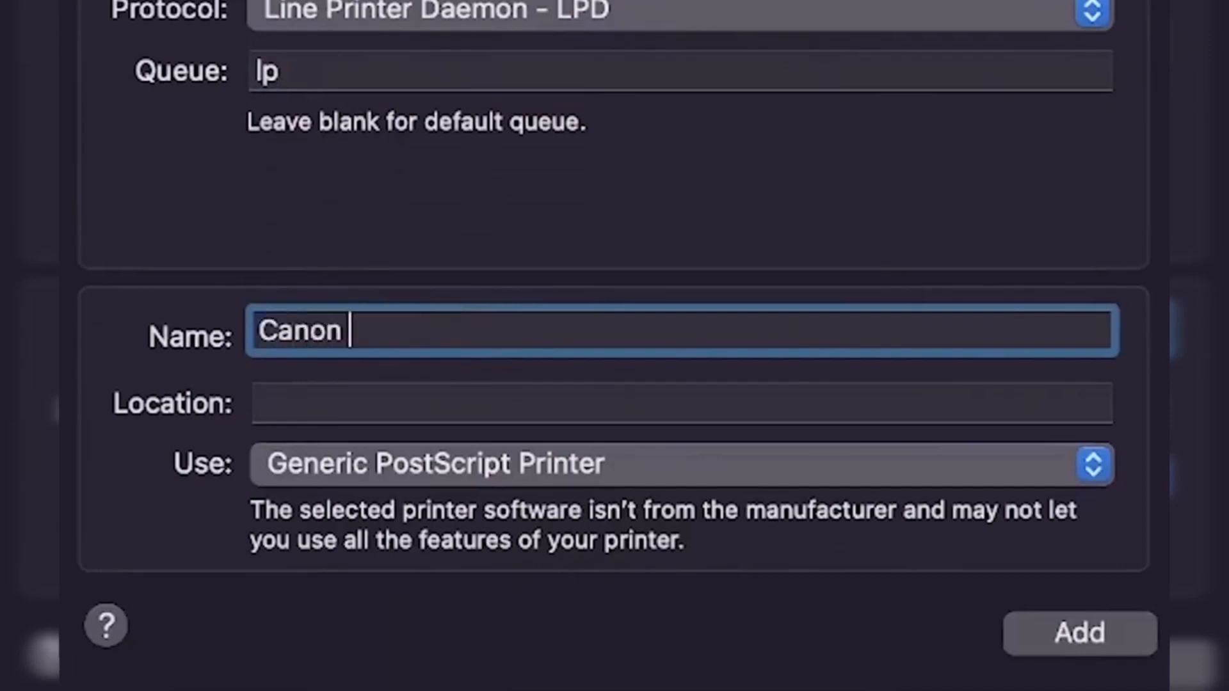
pyautogui.write('cop')
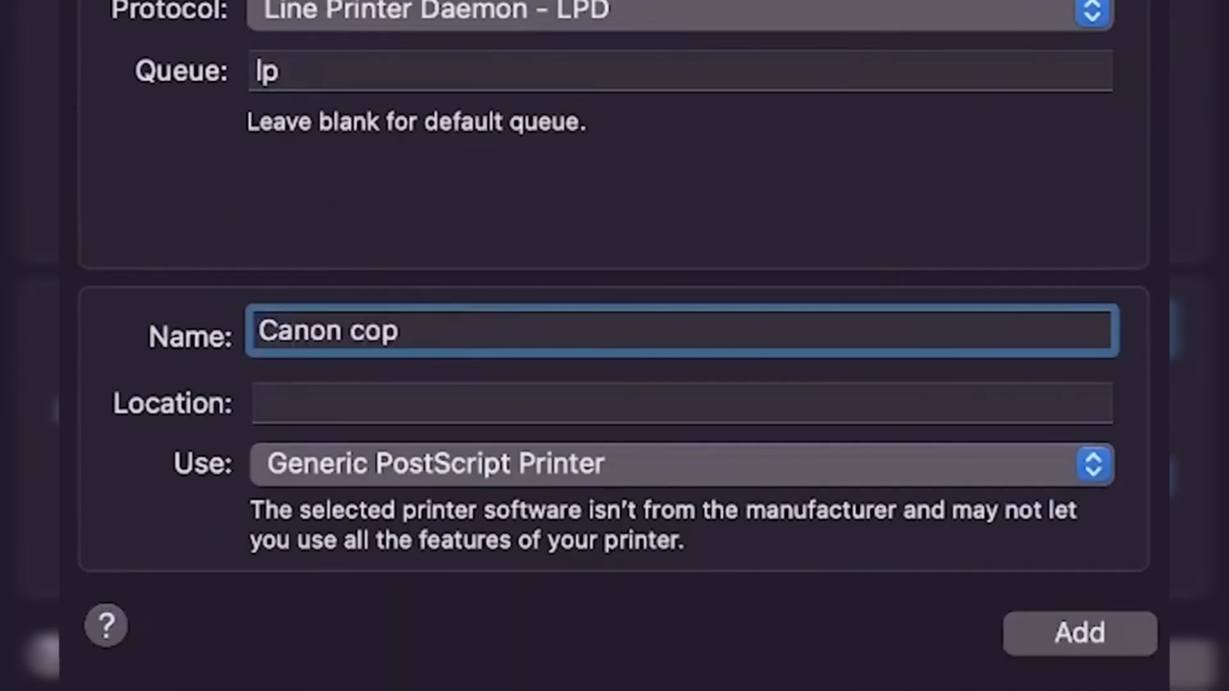
pyautogui.write('ier ')
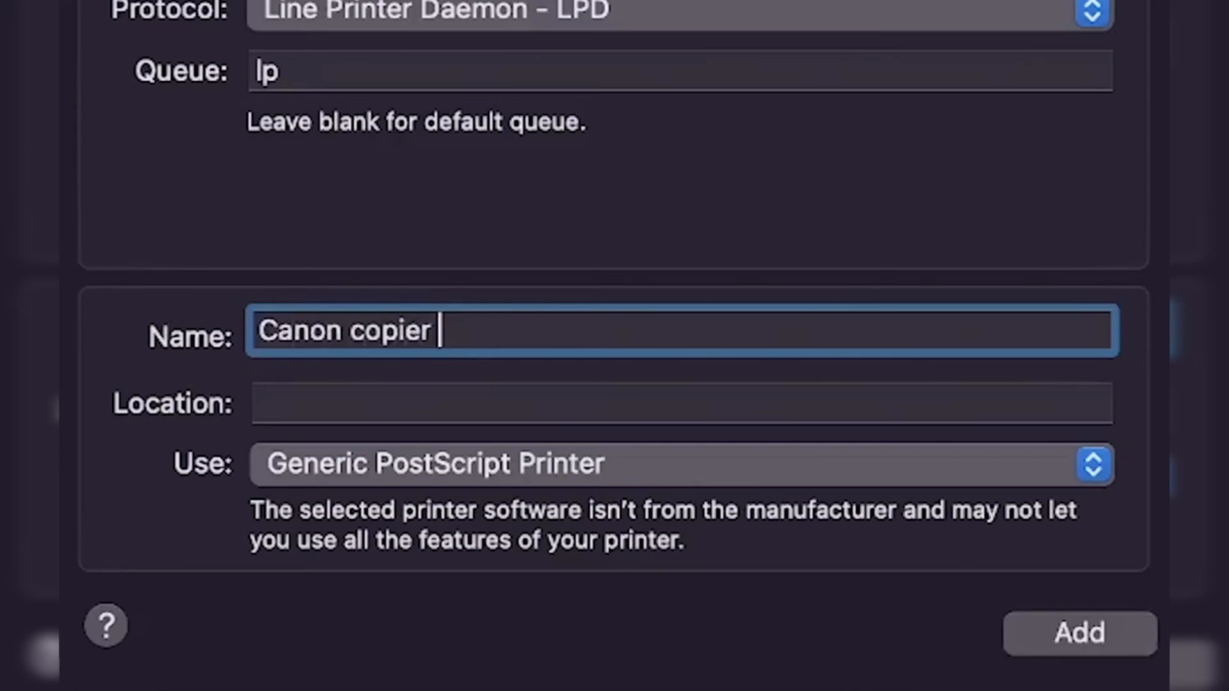
pyautogui.write('5550')
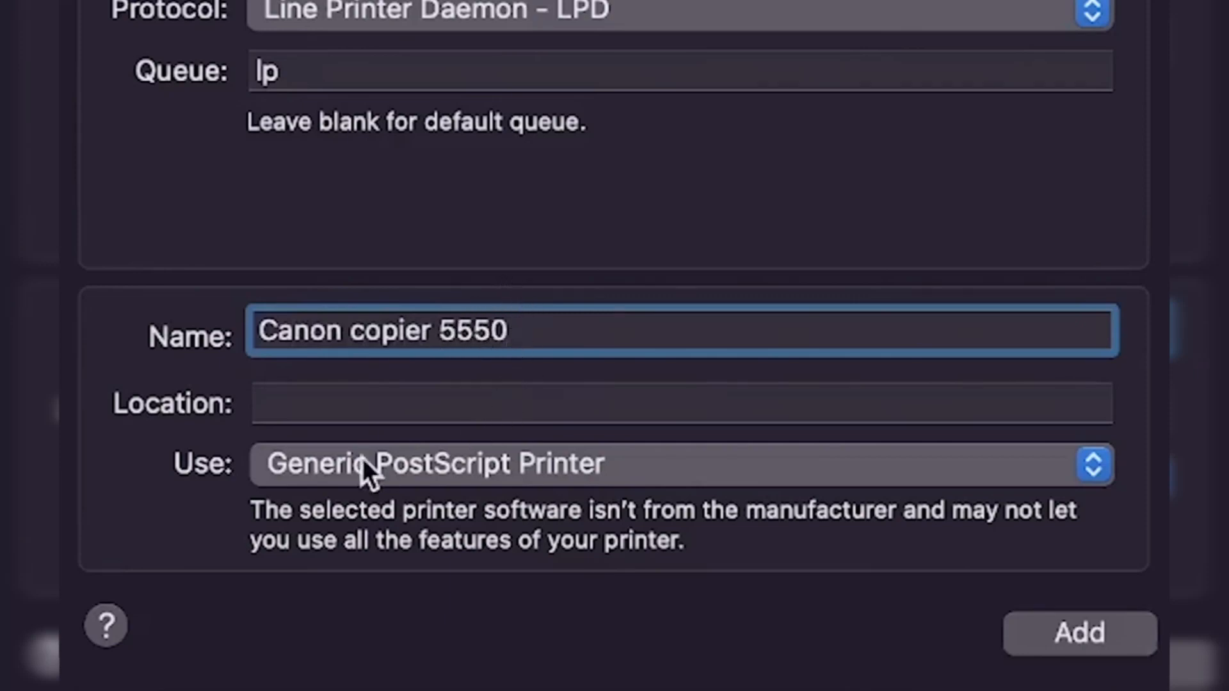
# - Filter the printer software for 5550, choose the Canon iR-ADV C5550/5560 III driver, and add the printer
pyautogui.click(638, 461)
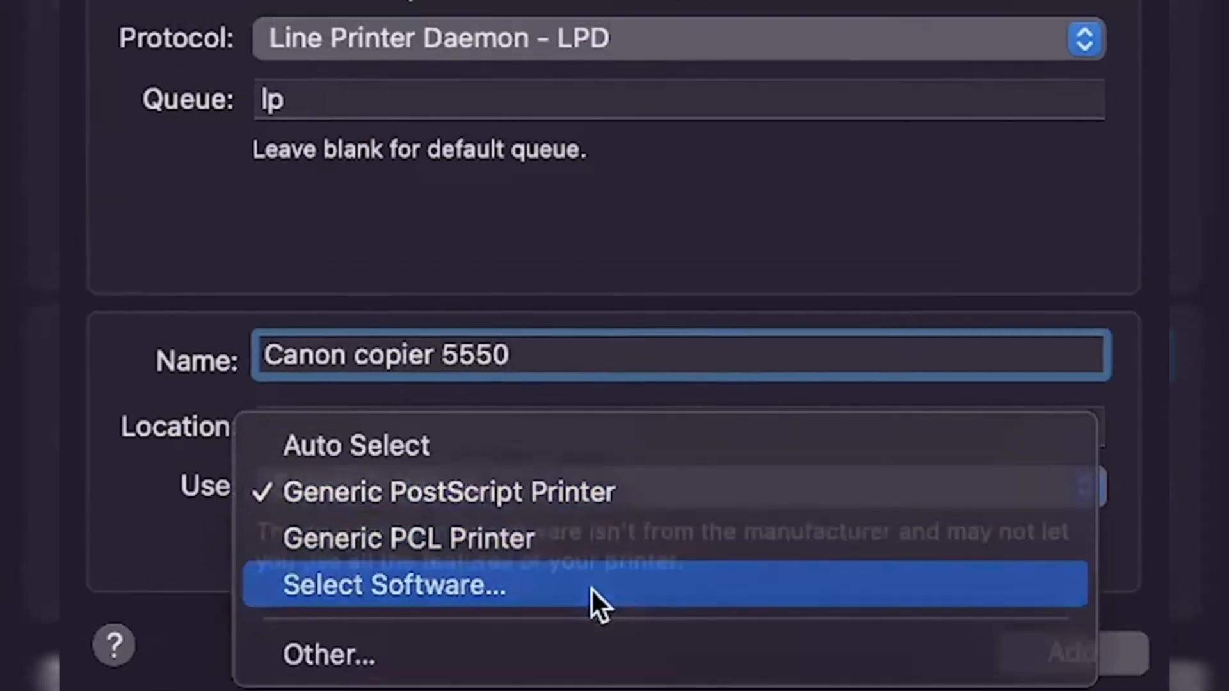
pyautogui.click(590, 566)
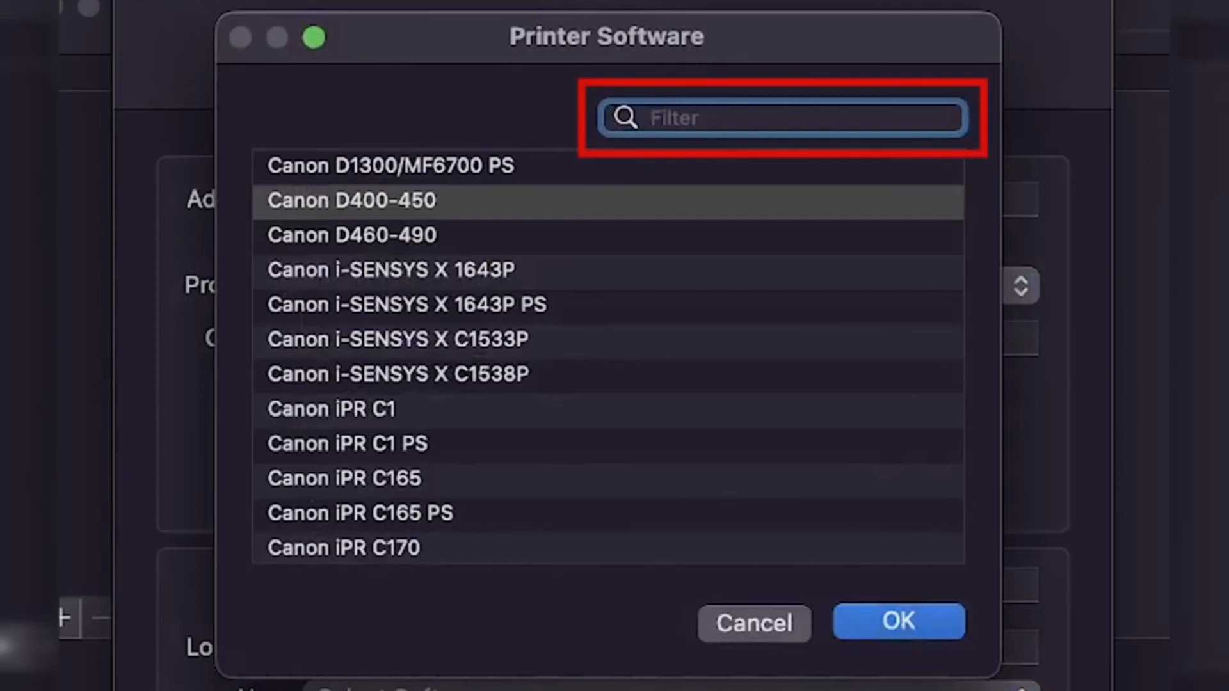
pyautogui.write('5550')
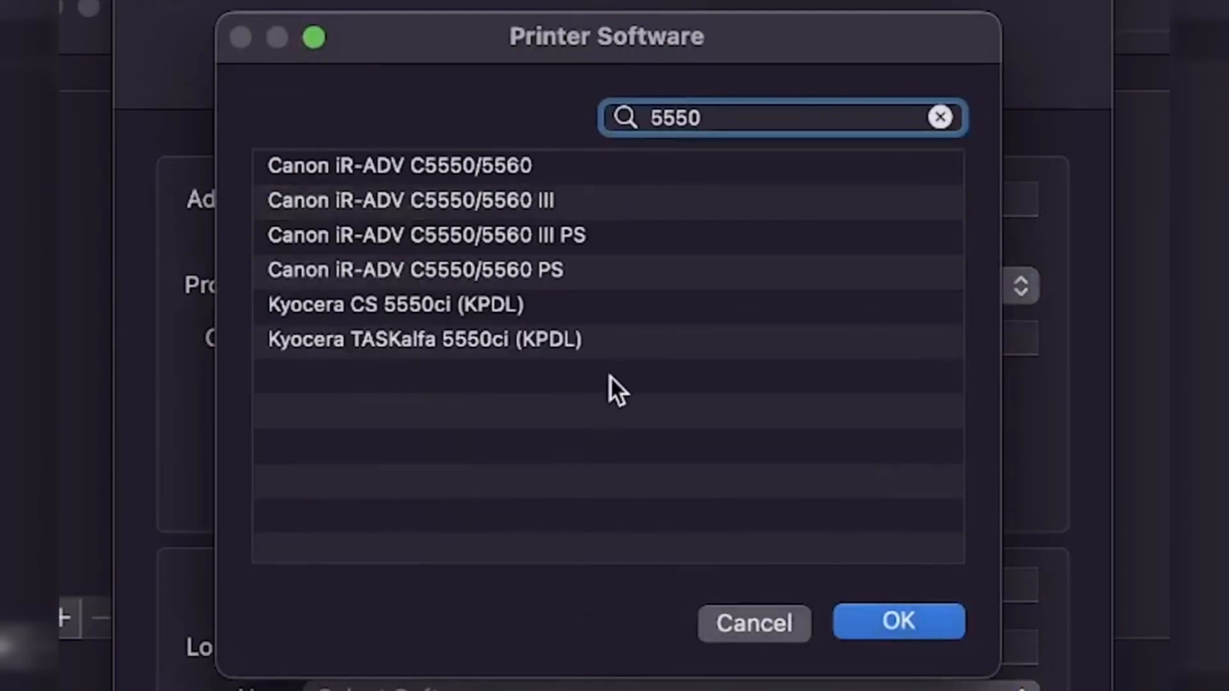
pyautogui.click(594, 162)
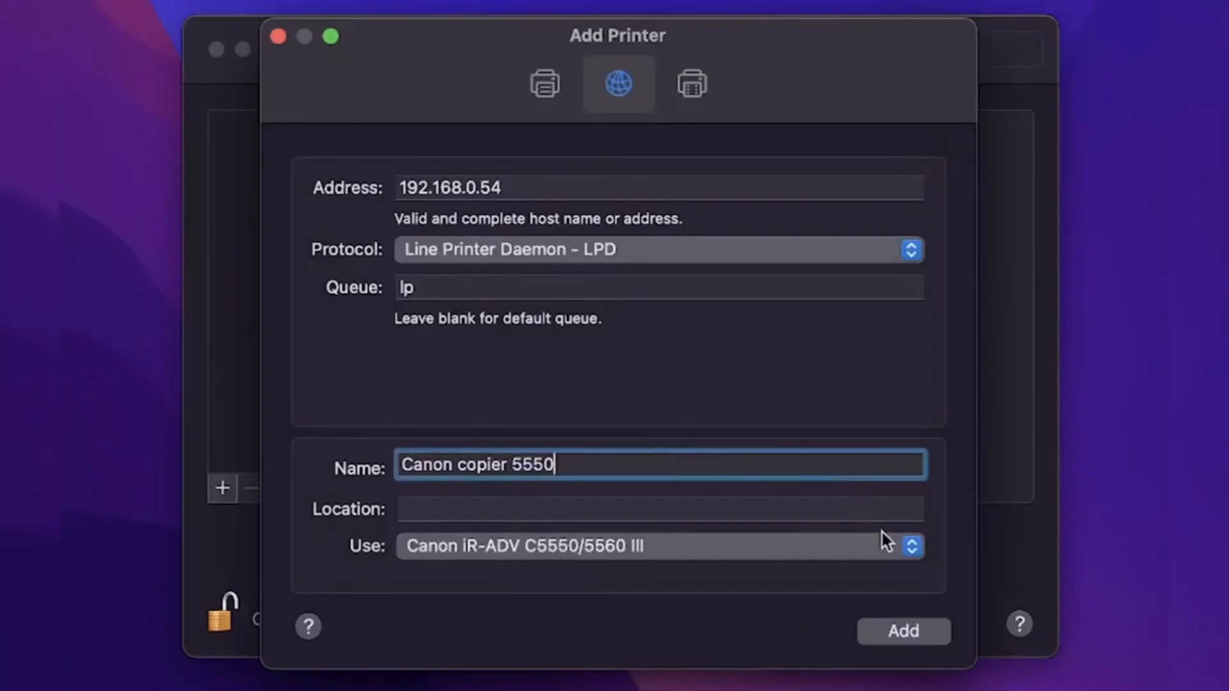
pyautogui.click(924, 632)
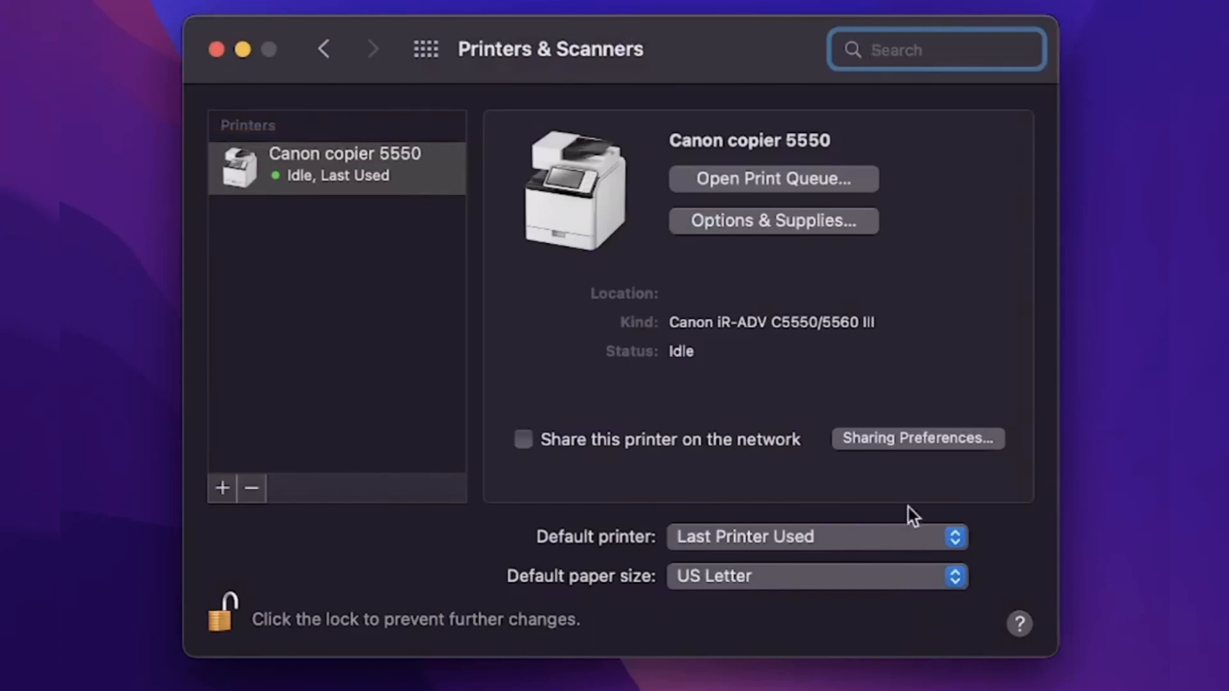
# - In the added printer's options, set the paper source to Cassette Feeding Unit AM1 and the output option to Staple Finisher Y1, and save
pyautogui.click(865, 222)
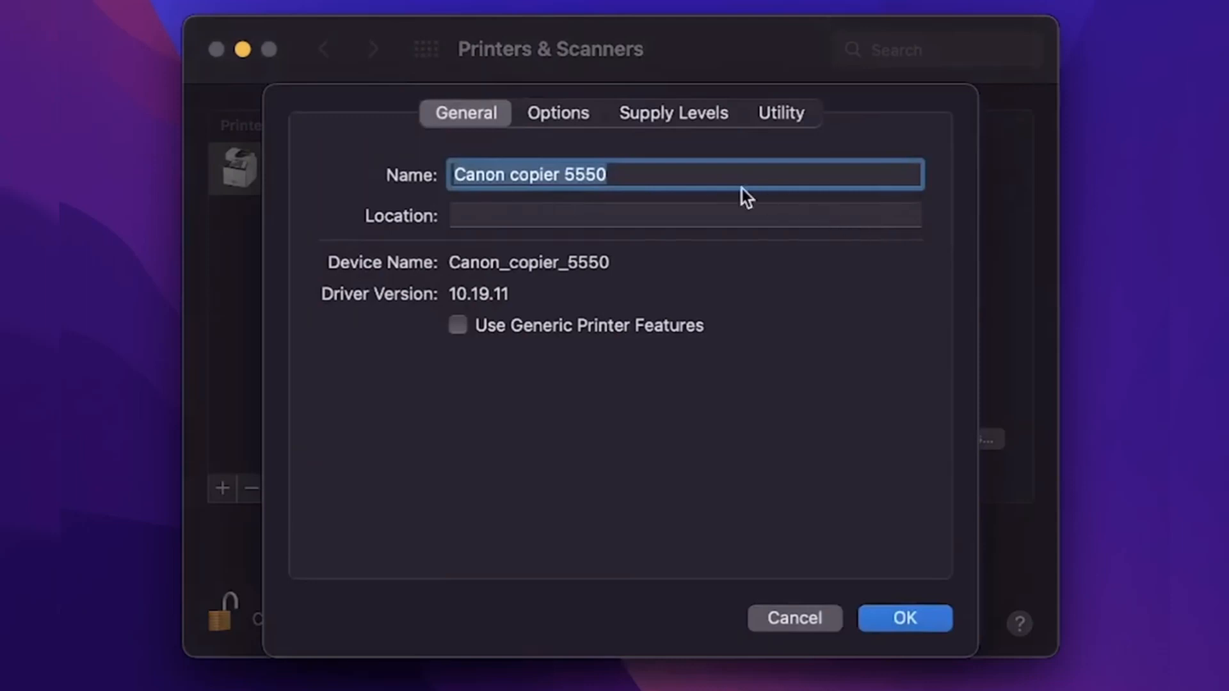
pyautogui.click(596, 110)
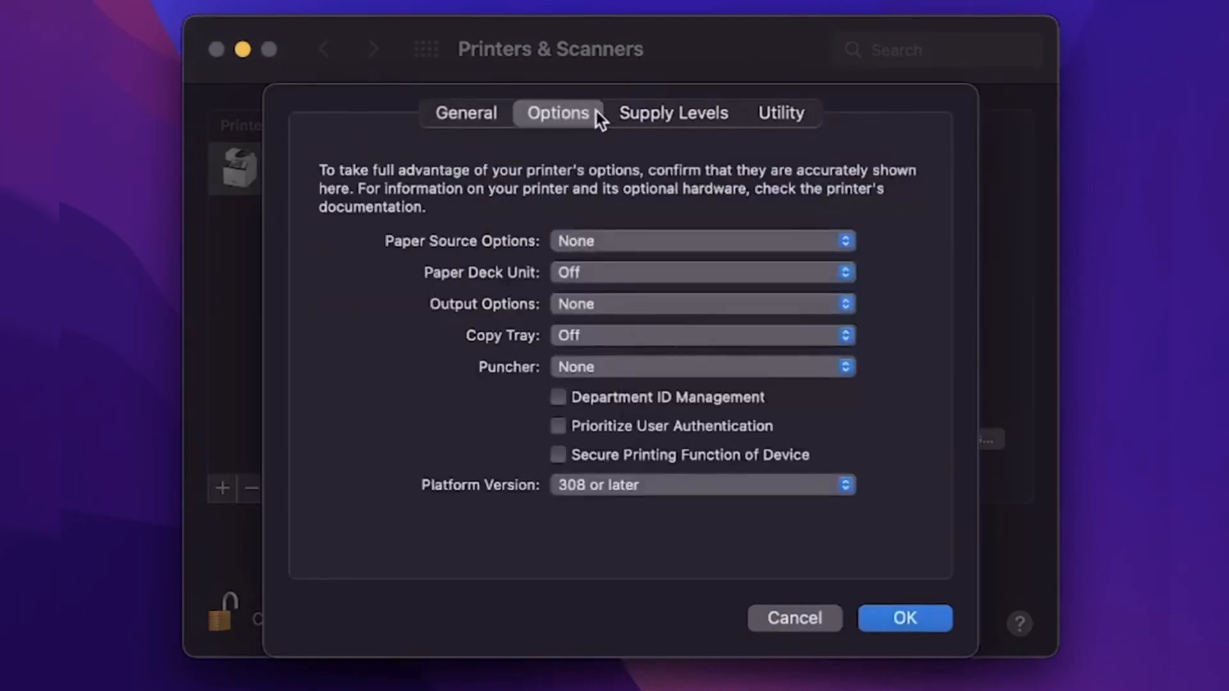
pyautogui.click(844, 241)
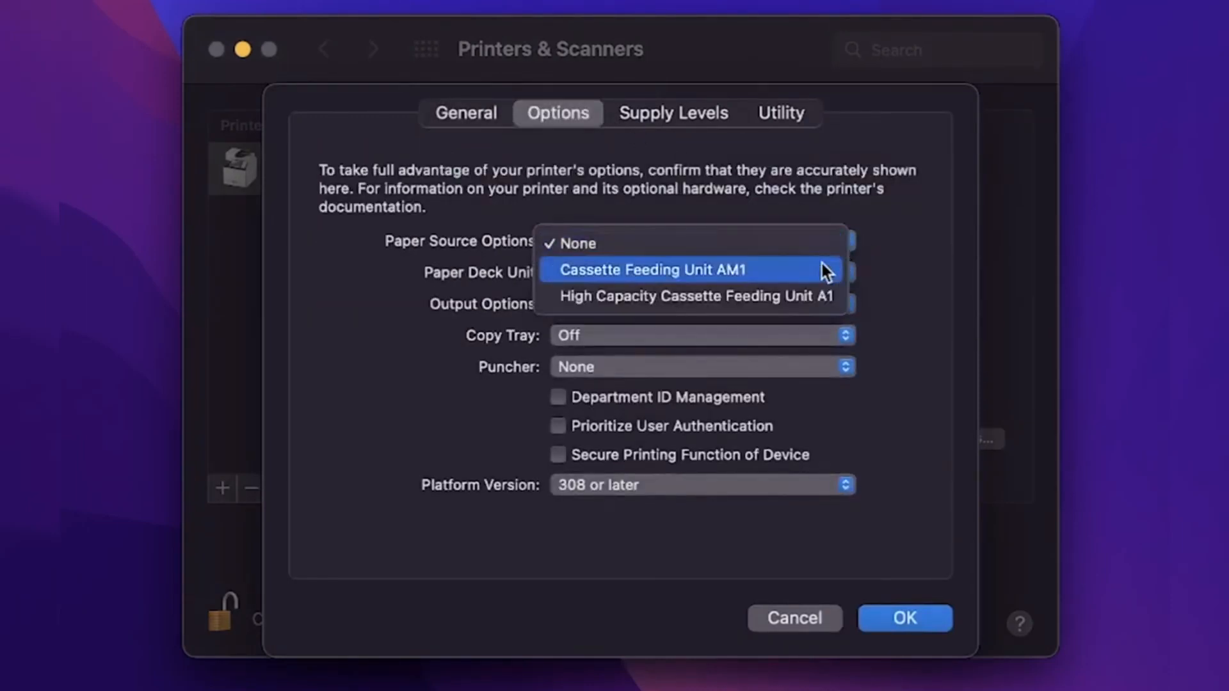
pyautogui.click(823, 269)
pyautogui.click(846, 273)
pyautogui.click(846, 306)
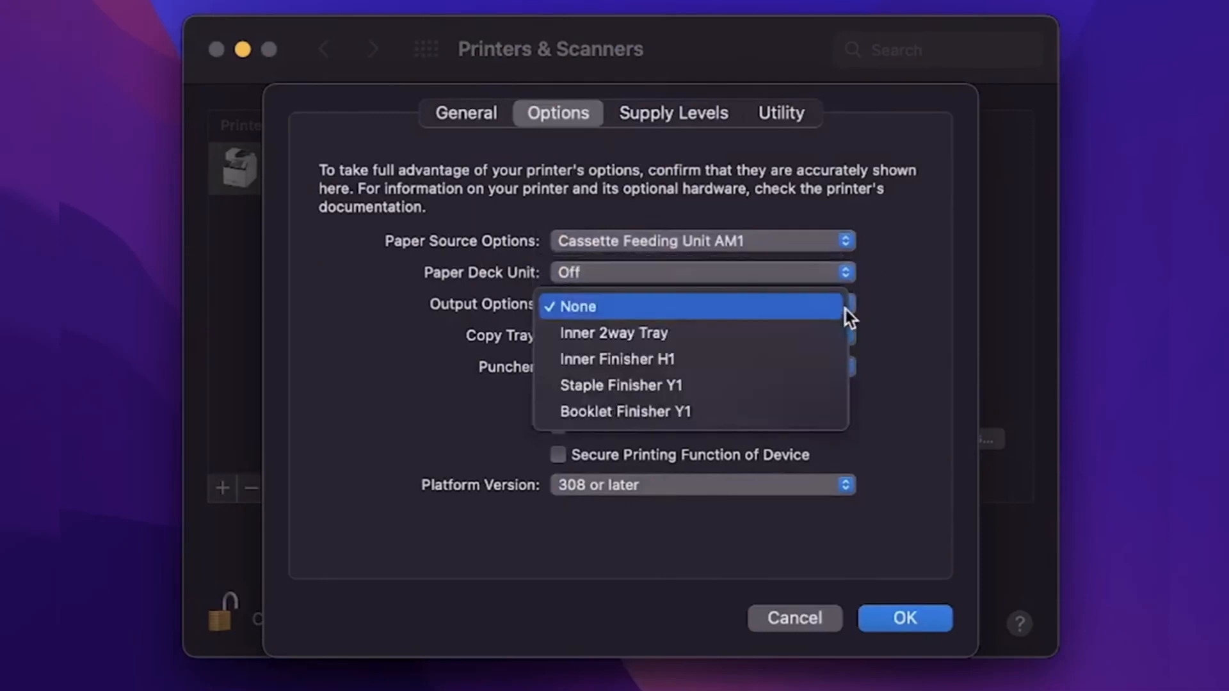
pyautogui.click(816, 384)
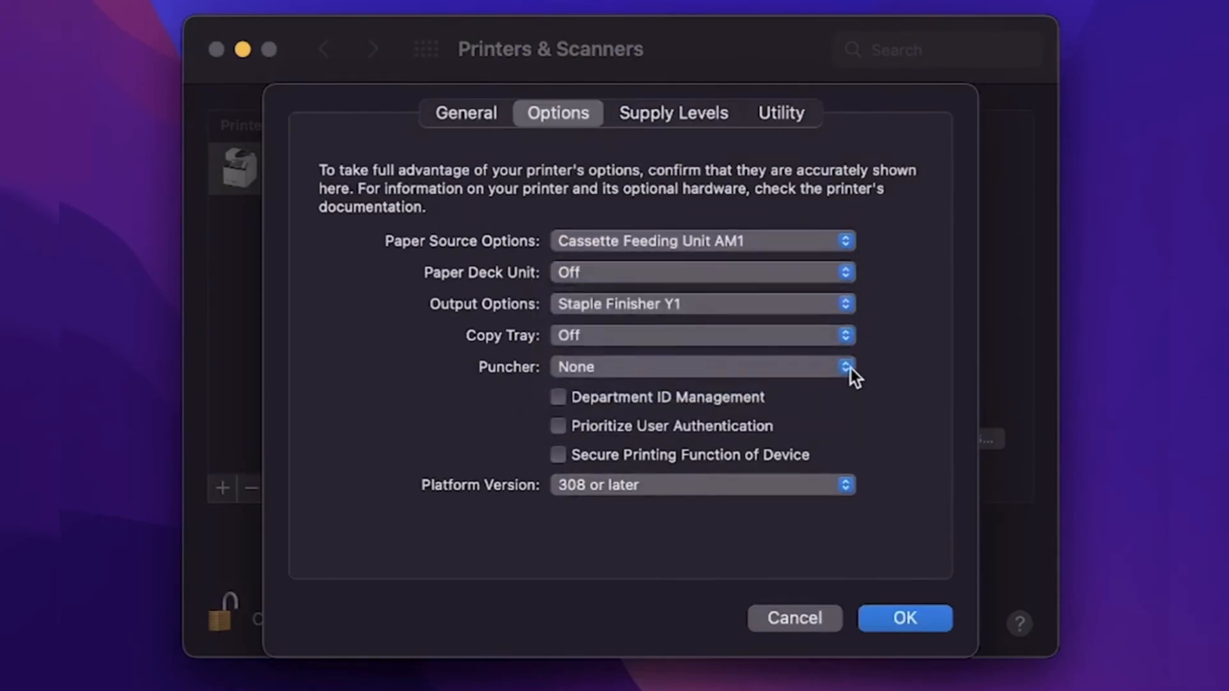
pyautogui.click(930, 617)
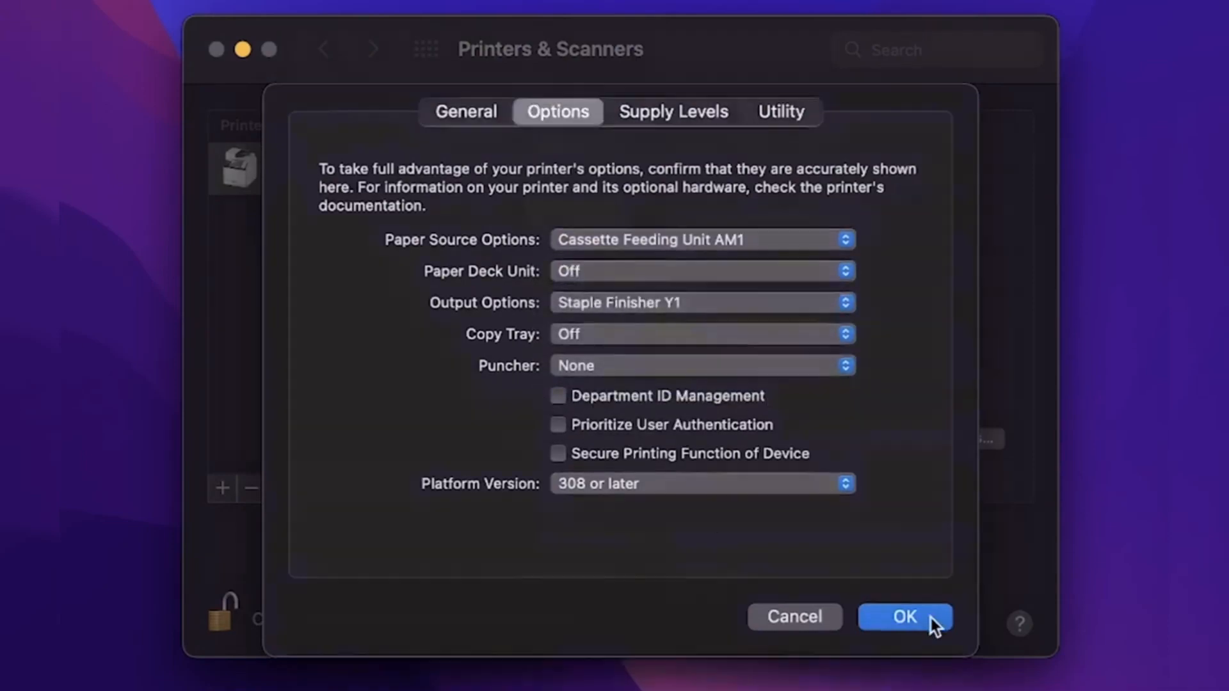